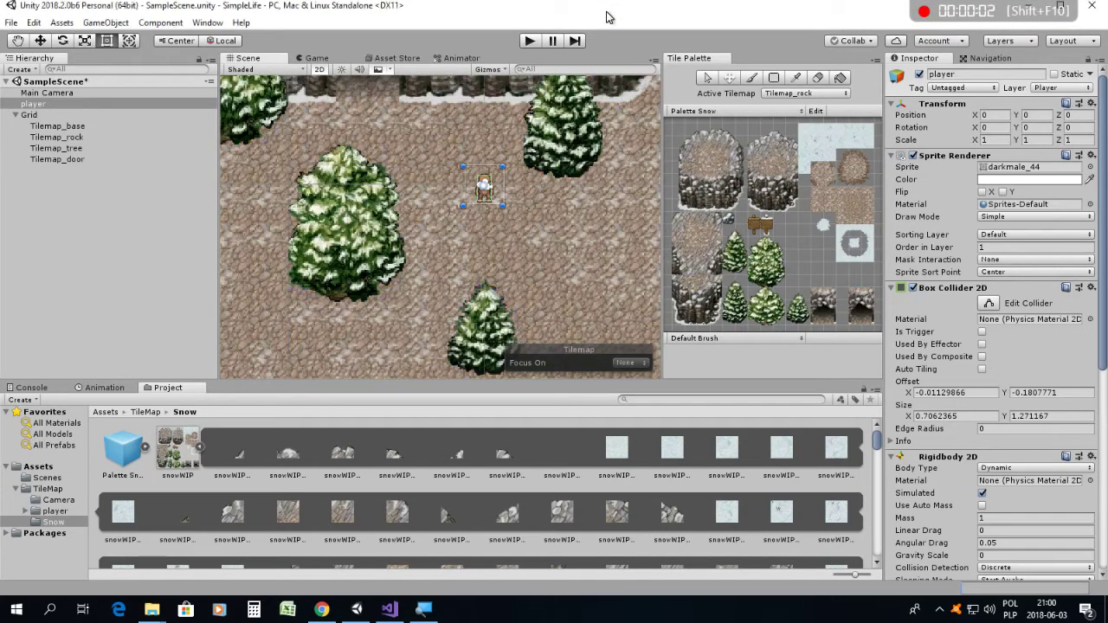
Run realased.exe from the SimpleLife 'realased' build folder to open its Configuration dialog.
mouse_move(151, 610)
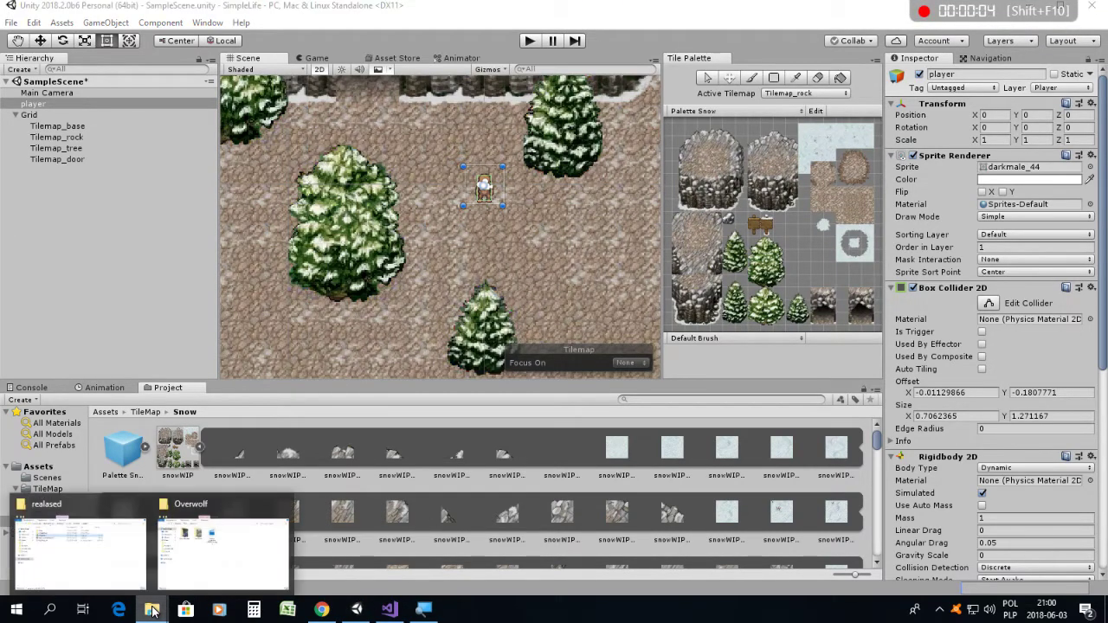
click(191, 552)
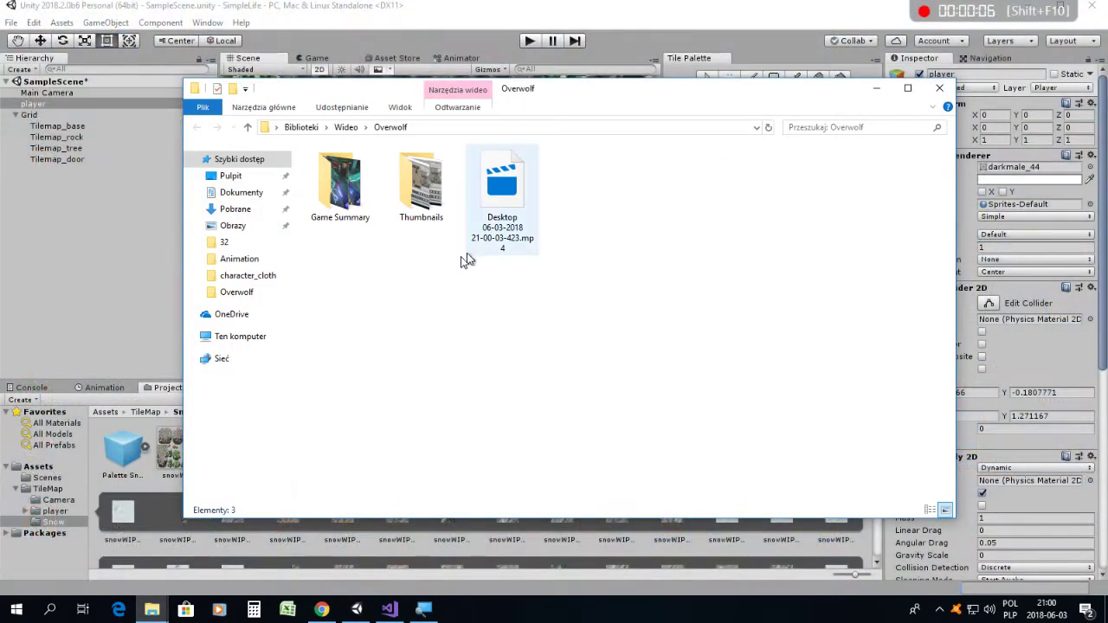
click(152, 610)
click(82, 551)
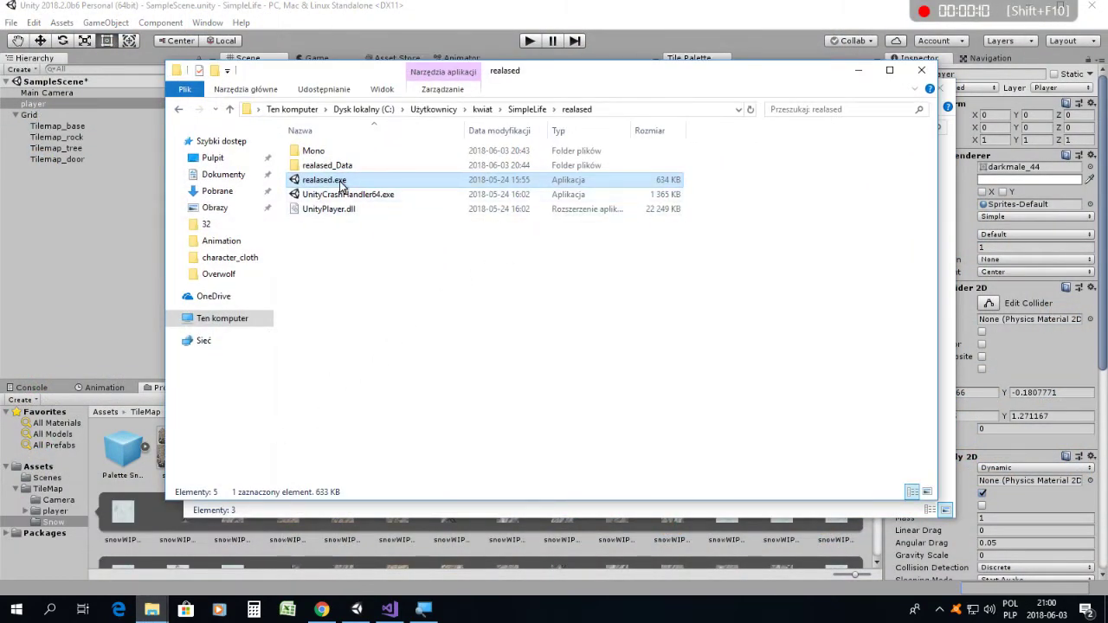
double_click(339, 181)
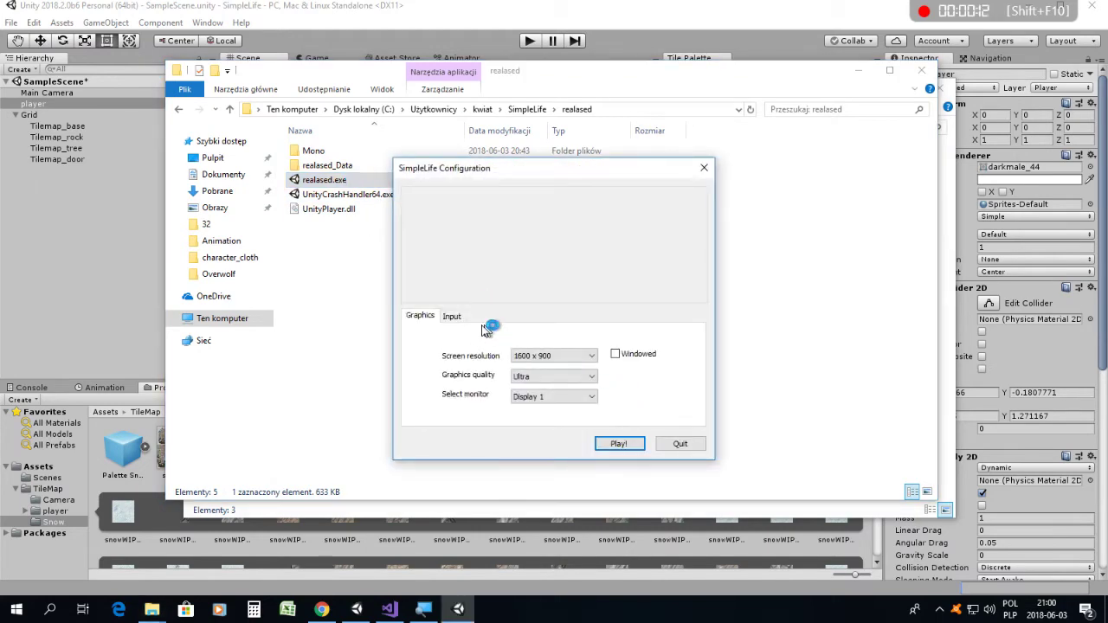
Start the game at 1600 x 900 Ultra and walk the character right, up and left.
click(616, 444)
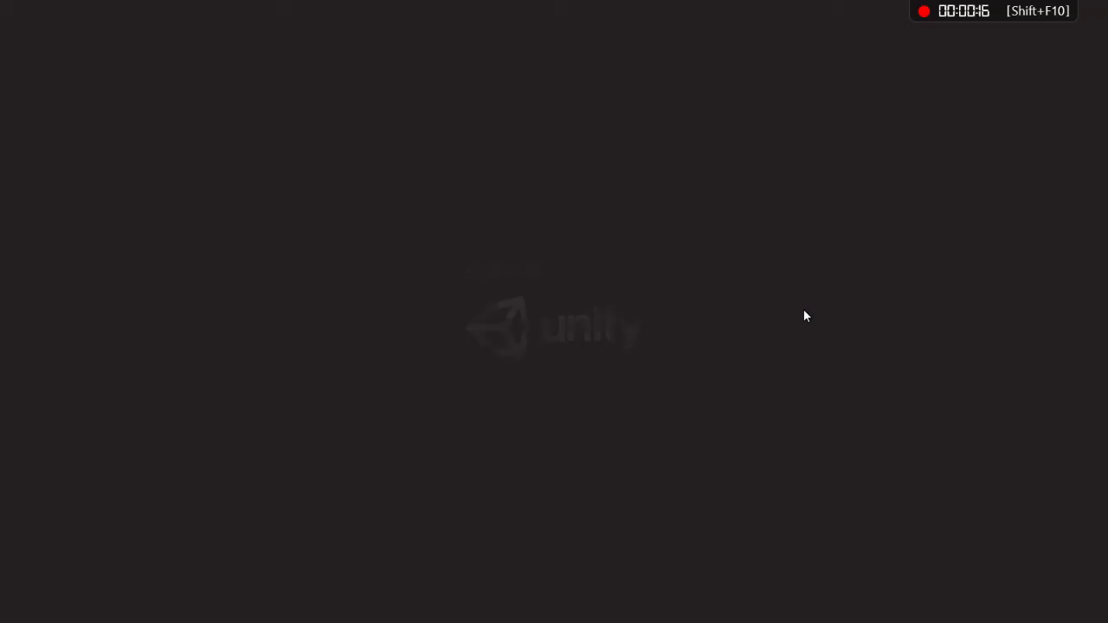
key(Right)
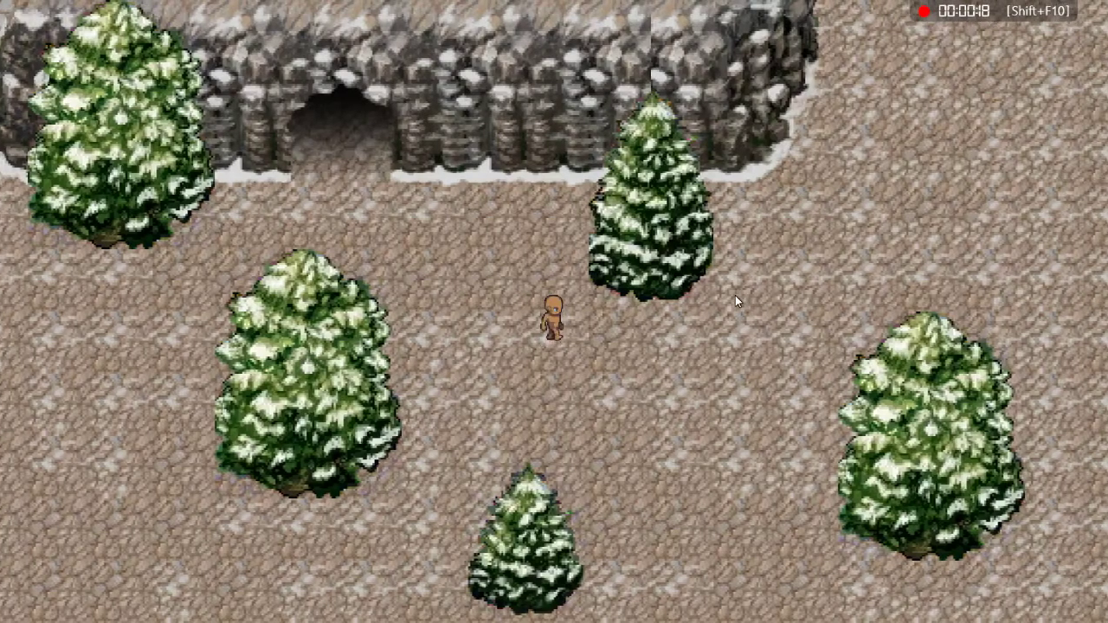
key(Down)
key(Up)
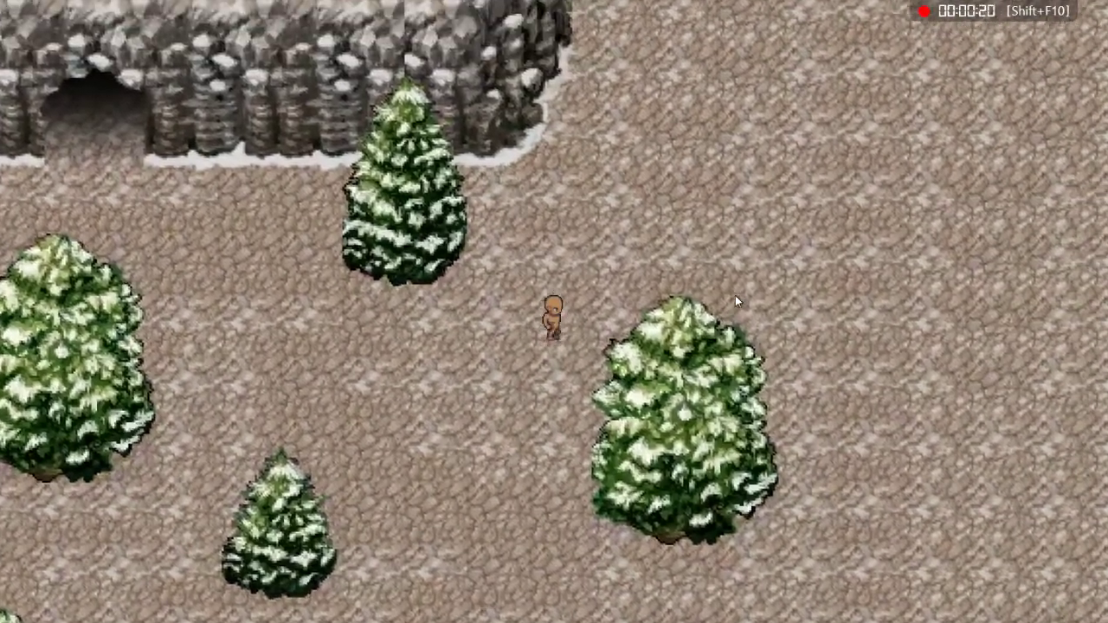
key(Right)
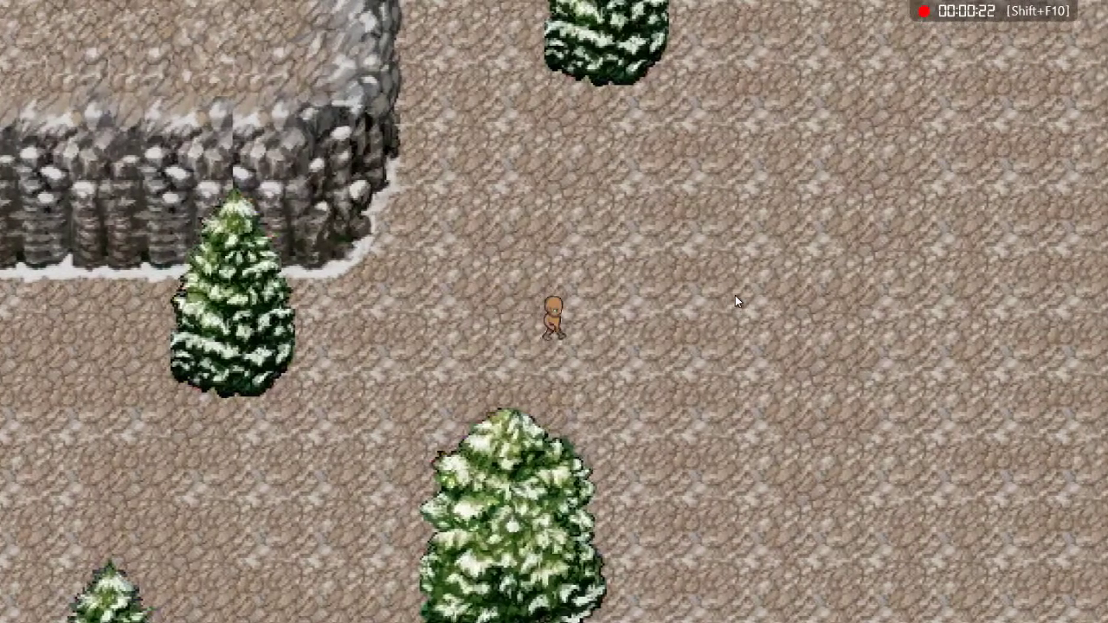
key(Up)
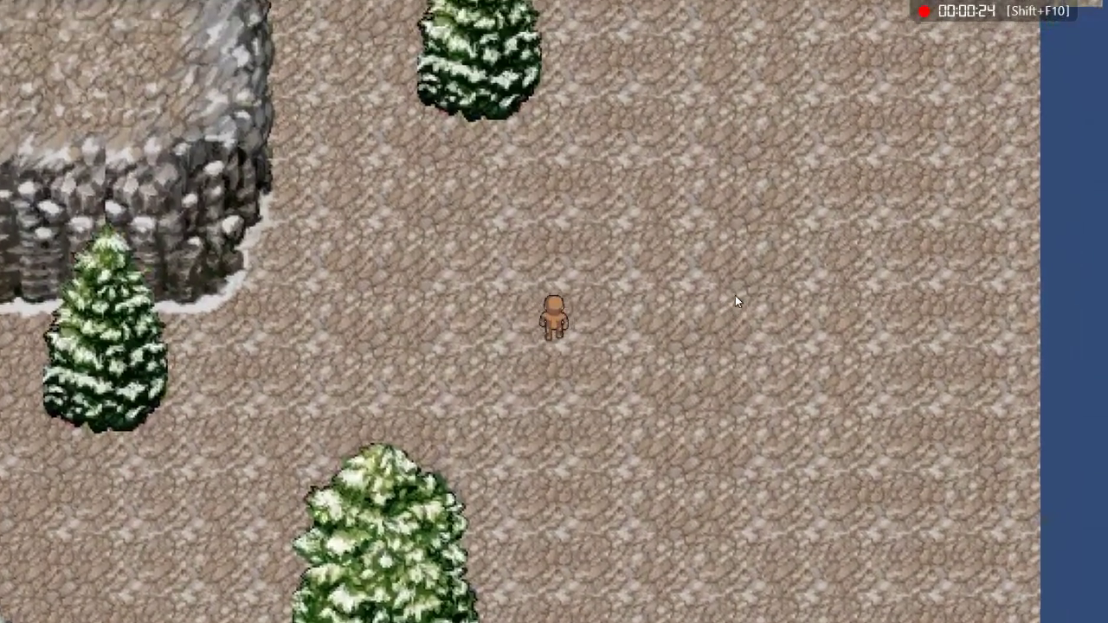
key(Left)
Walk the character down and left behind a tree and back, then switch out and back to the game.
key(Left)
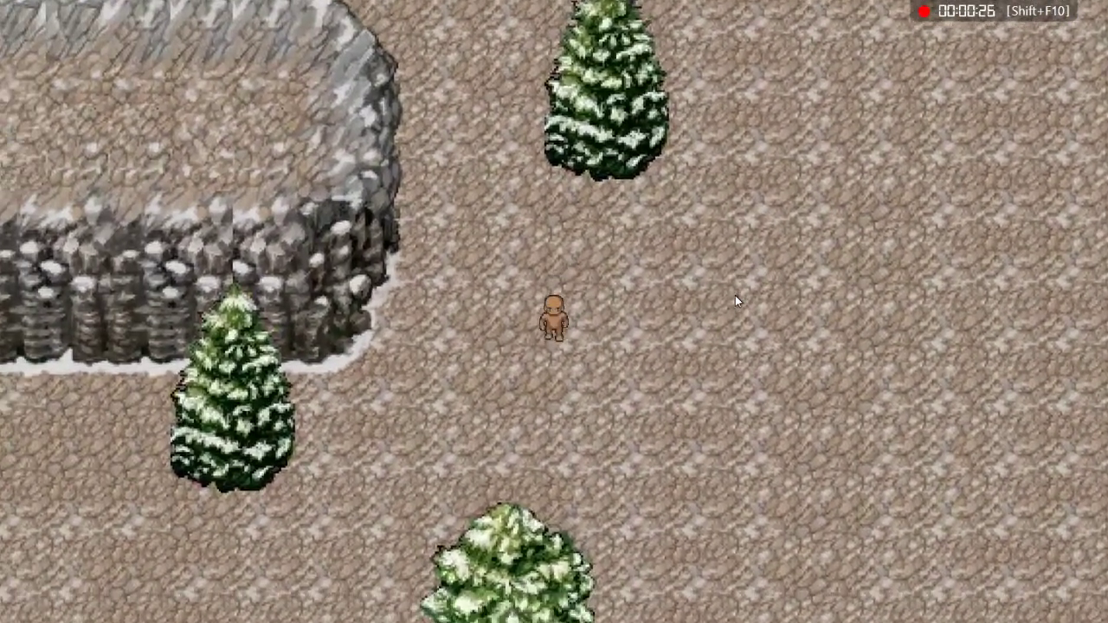
key(Right)
key(Up)
key(Left)
key(Down)
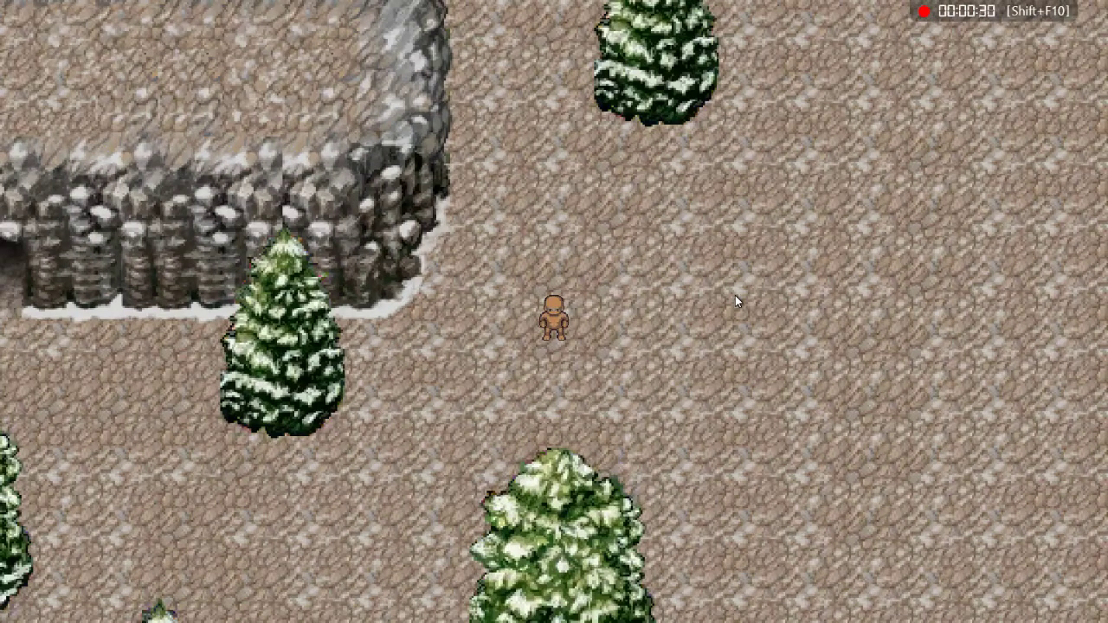
key(Left)
key(Down)
key(Left)
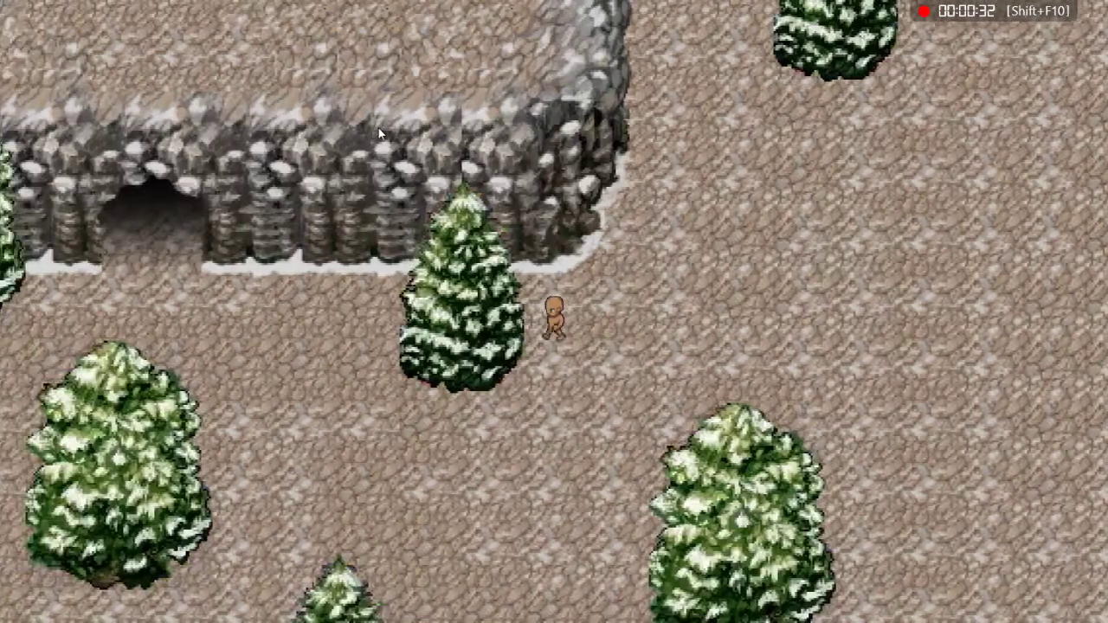
key(Down)
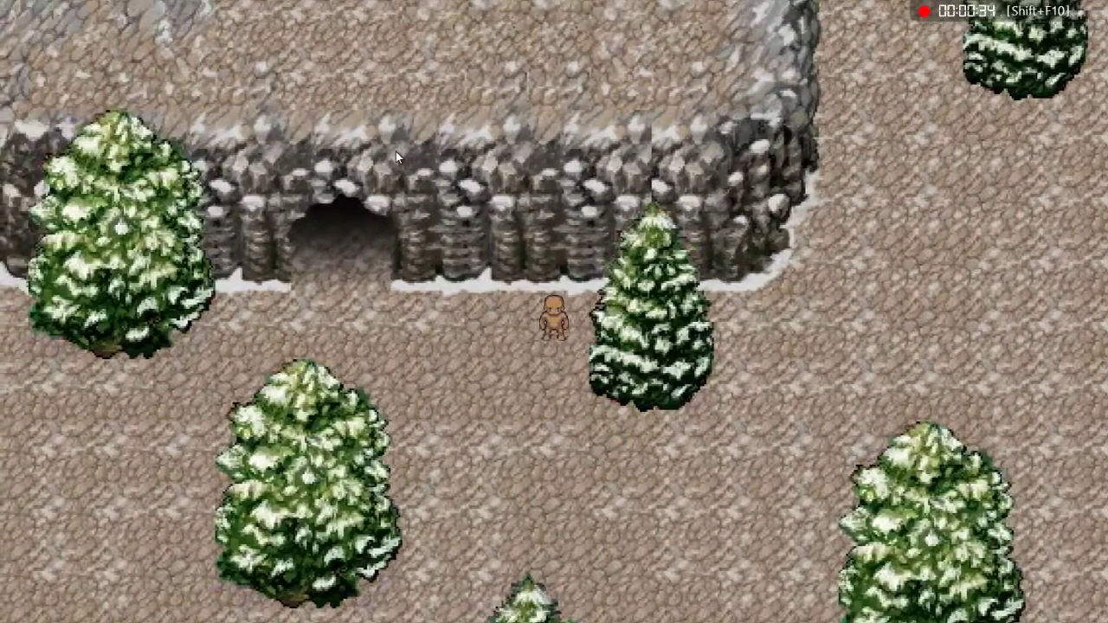
key(Left)
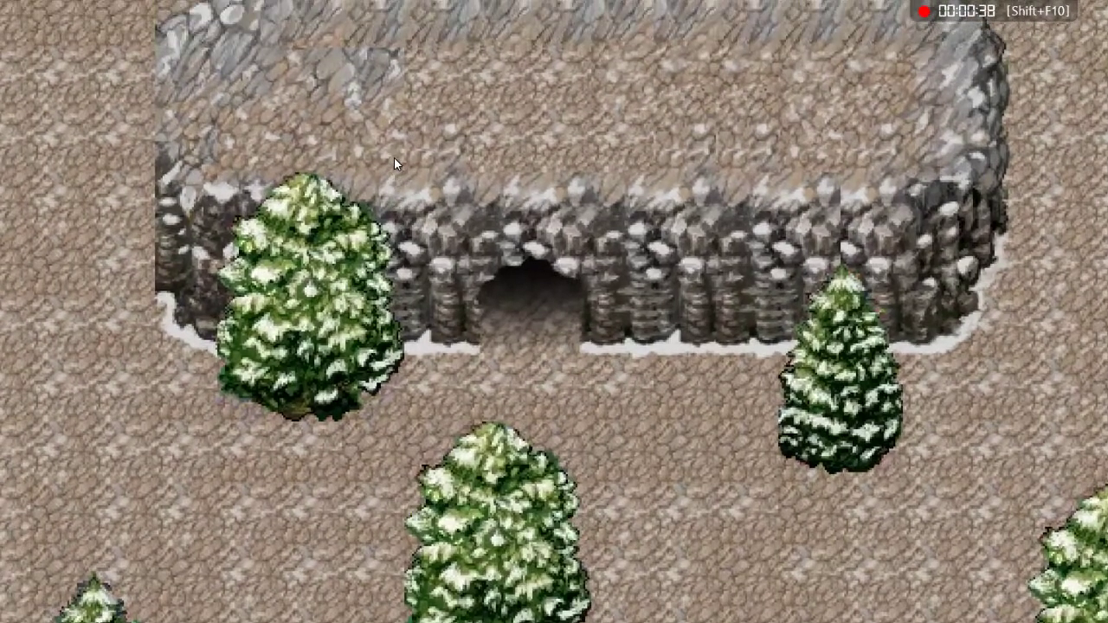
key(Right)
key(Down)
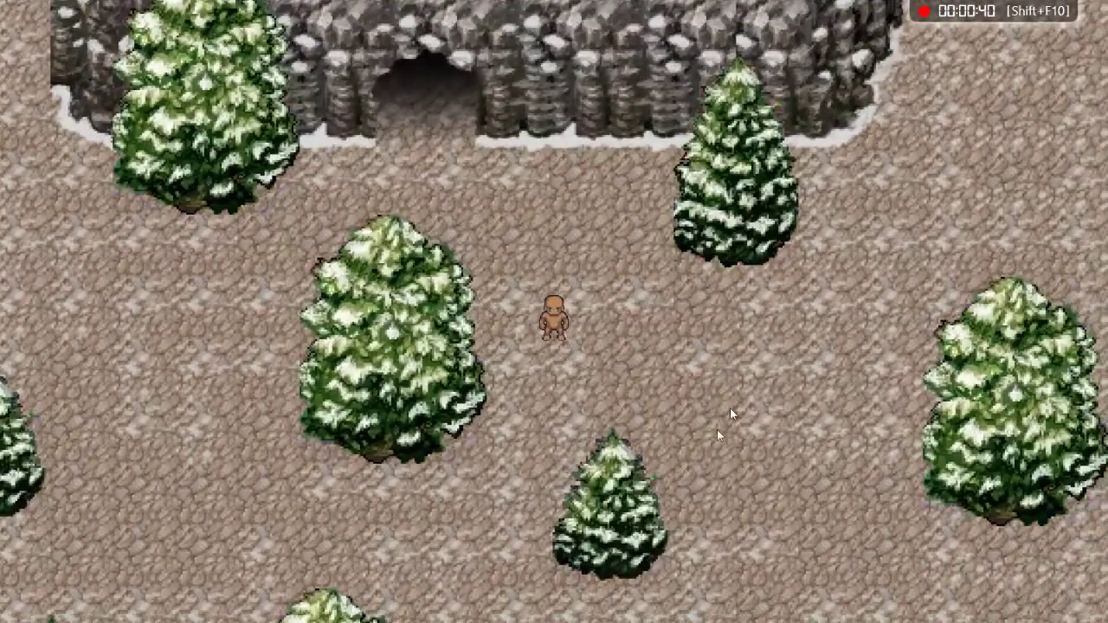
click(717, 429)
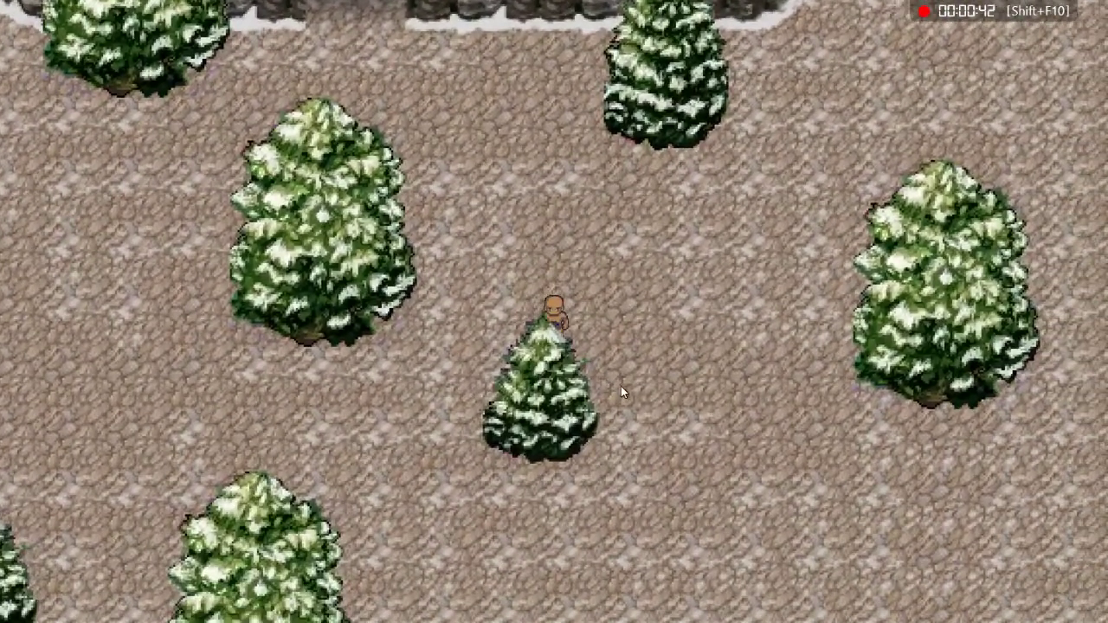
key(alt+Tab)
click(468, 613)
Close the running SimpleLife game and return to the Unity editor scene.
click(475, 608)
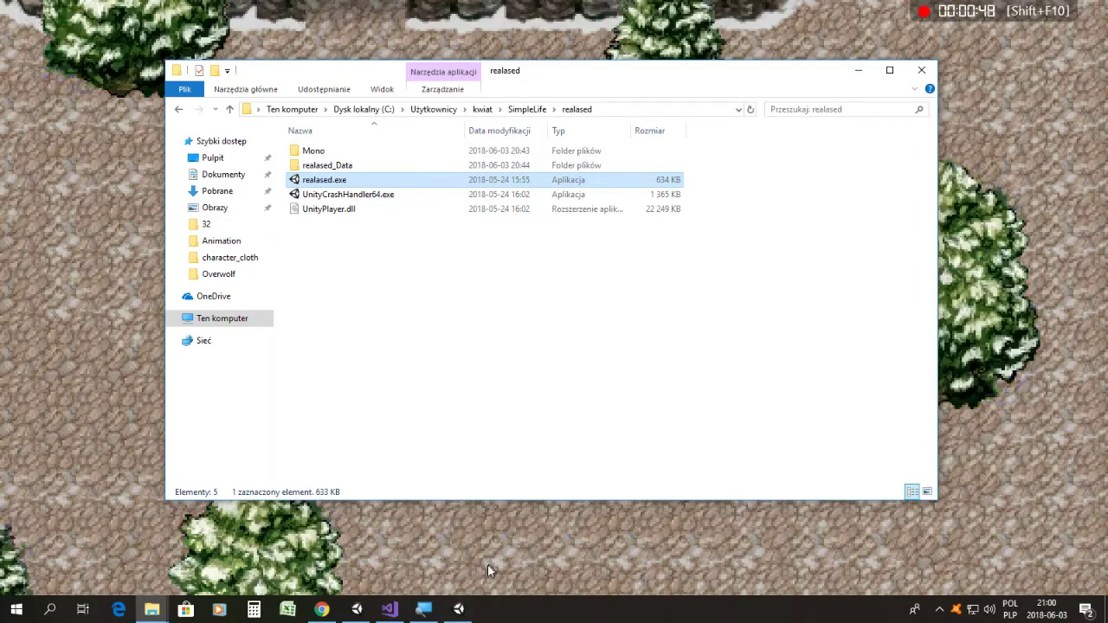
right_click(459, 609)
click(425, 579)
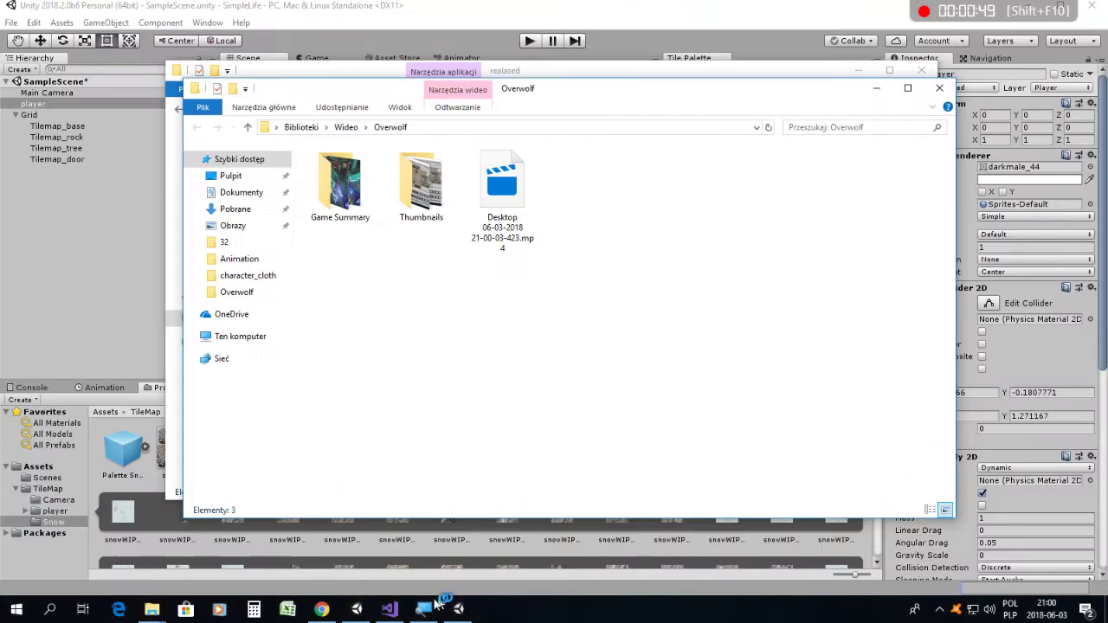
click(355, 609)
scroll(524, 238, up, 2)
scroll(528, 227, up, 2)
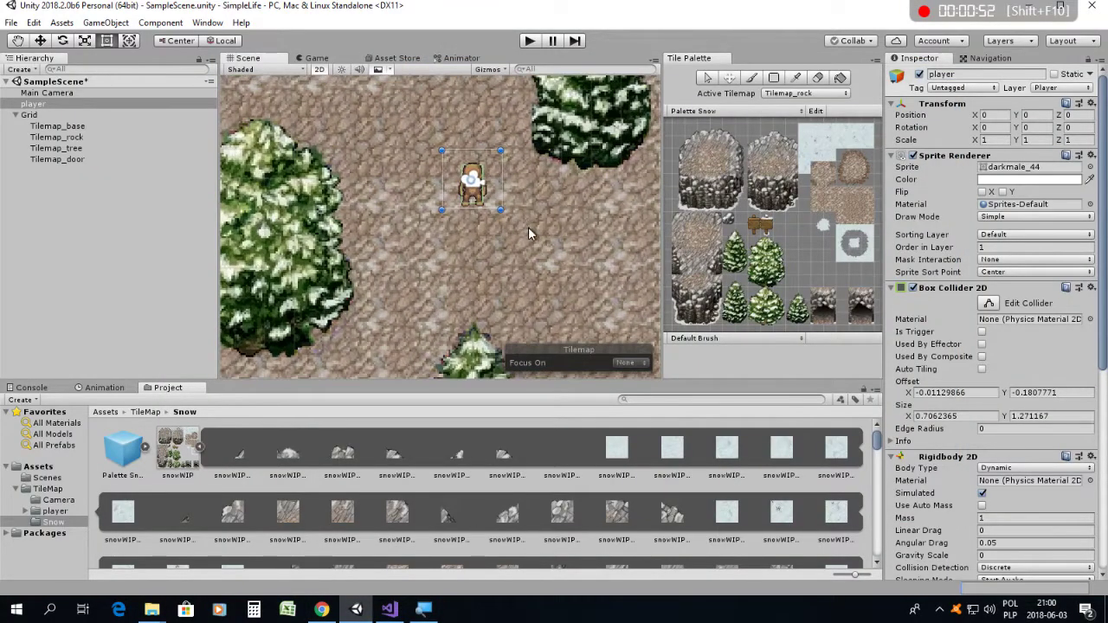
scroll(527, 230, down, 2)
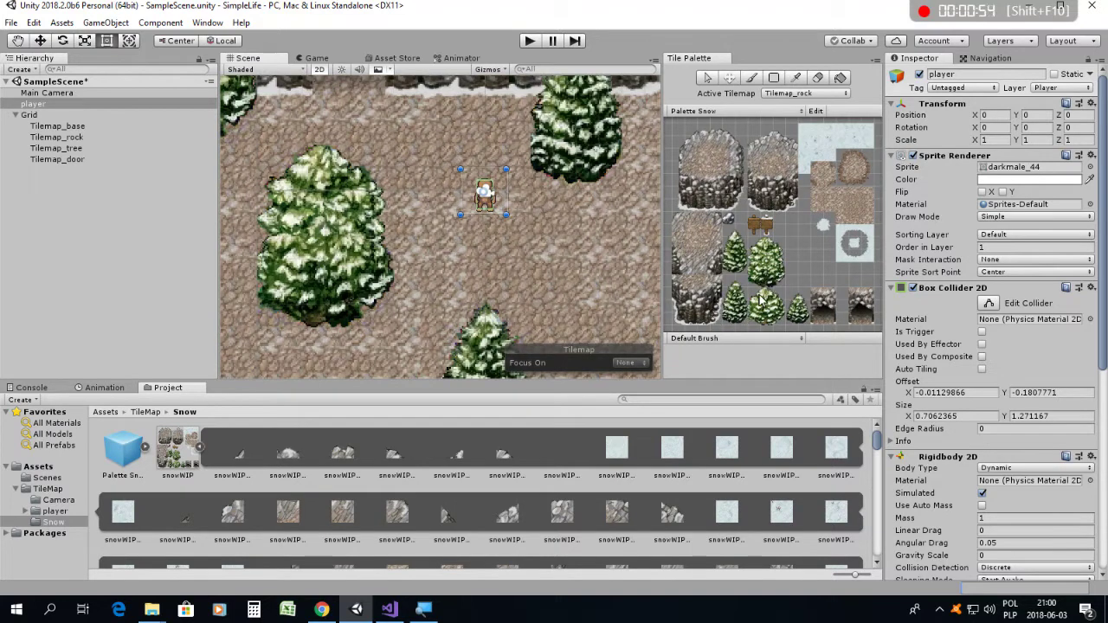
With the Brush on Tilemap_base, paint snow tiles around the player.
click(814, 144)
click(822, 92)
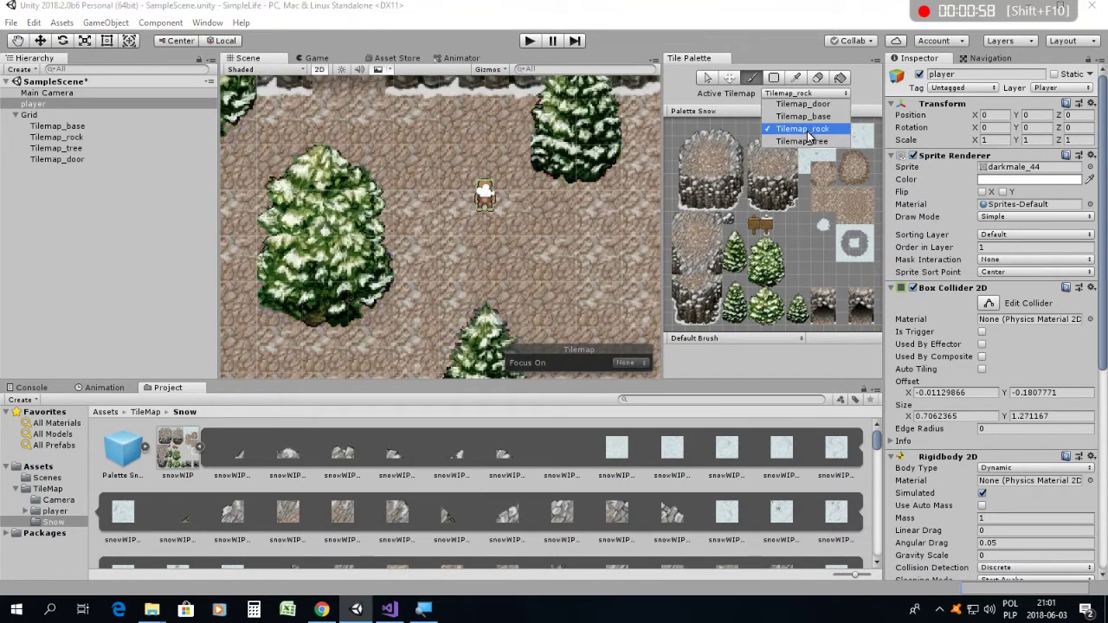
click(803, 116)
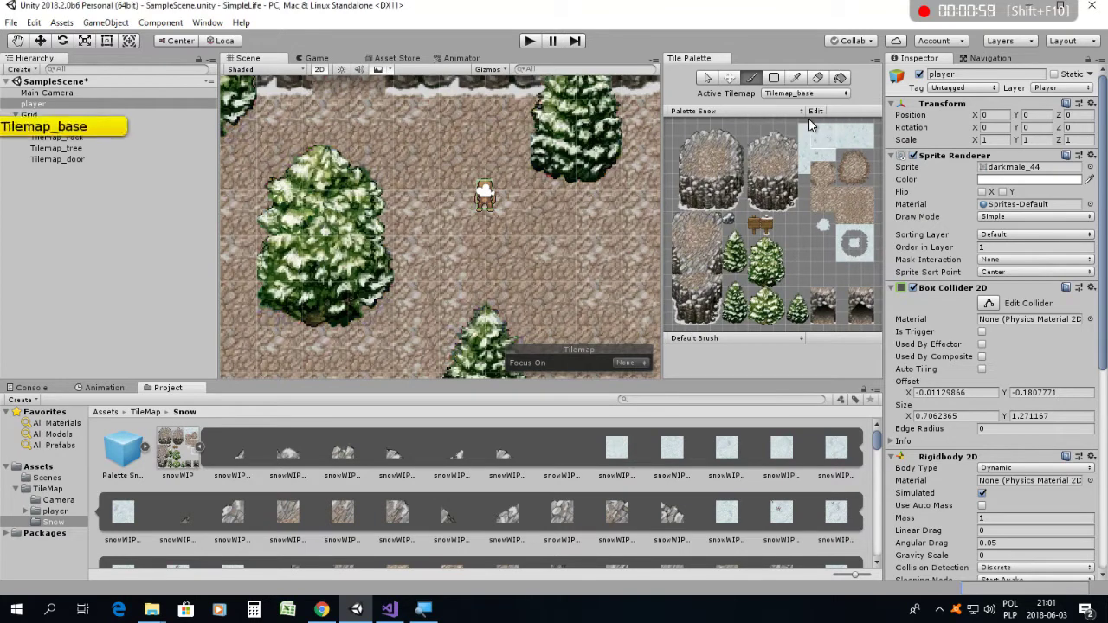
click(470, 245)
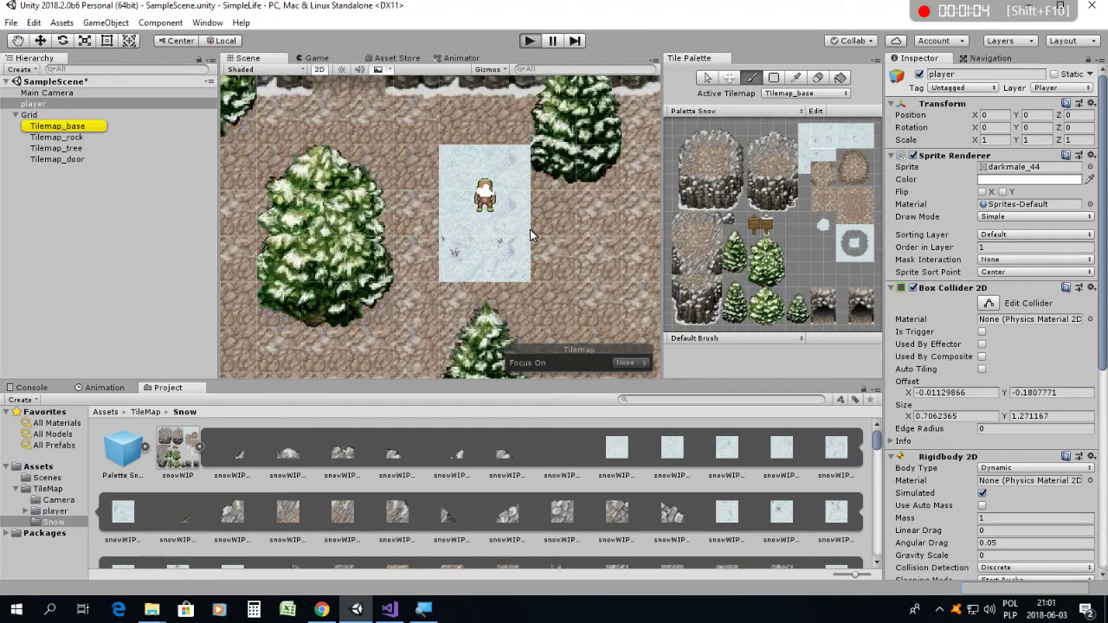
Play the scene, walk the player up and down over the snow, stop, then switch to Visual Studio.
key(ctrl+p)
key(Up)
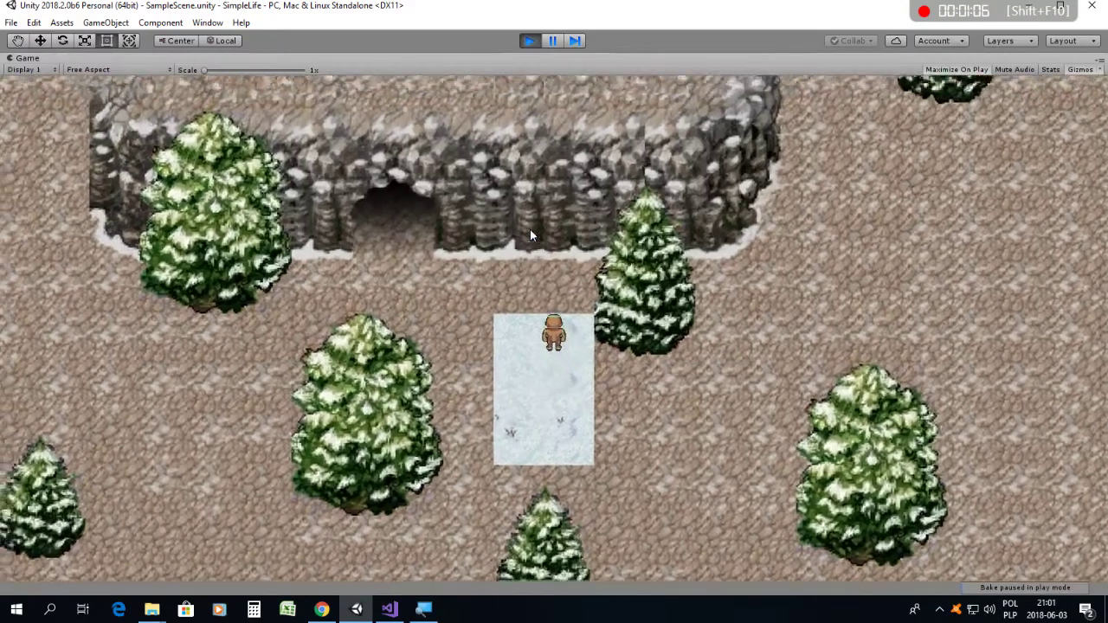
key(Down)
key(Up)
key(Down)
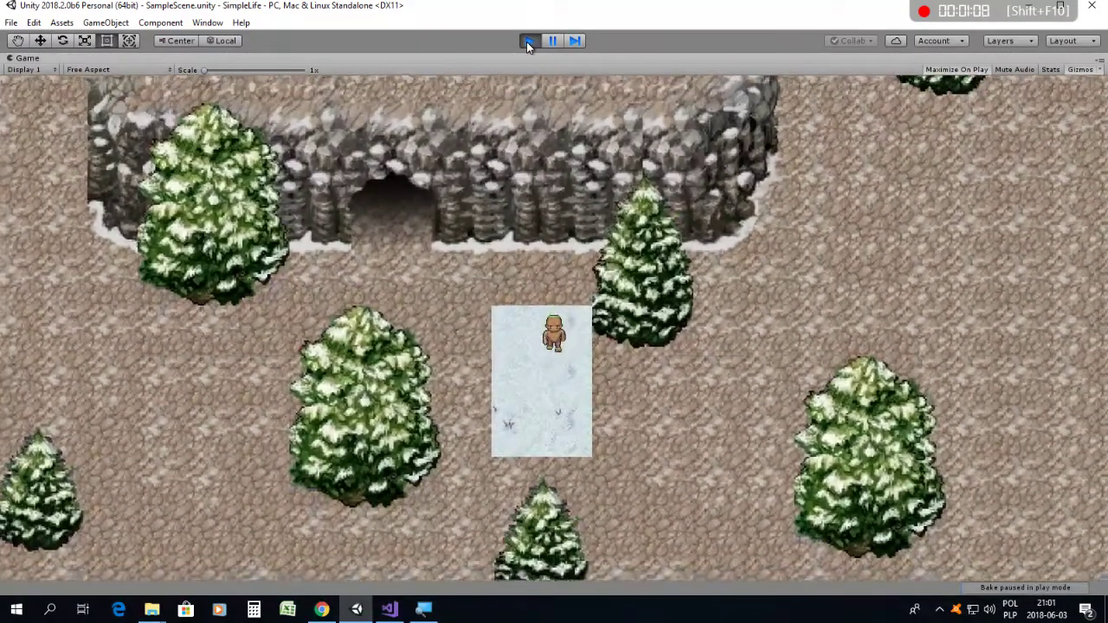
click(526, 41)
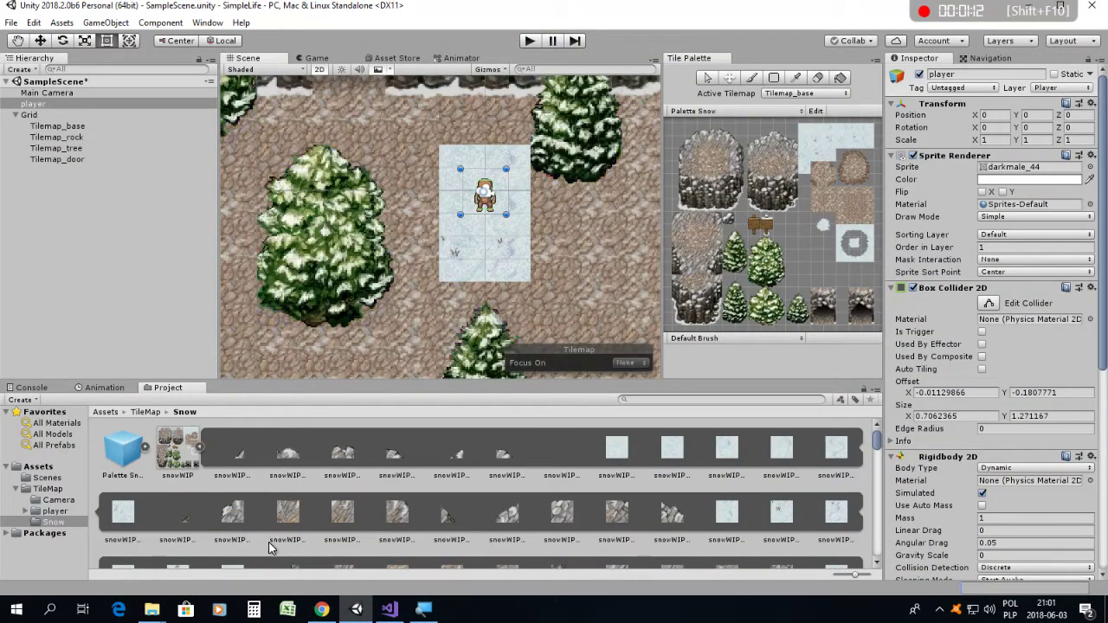
key(alt+Tab)
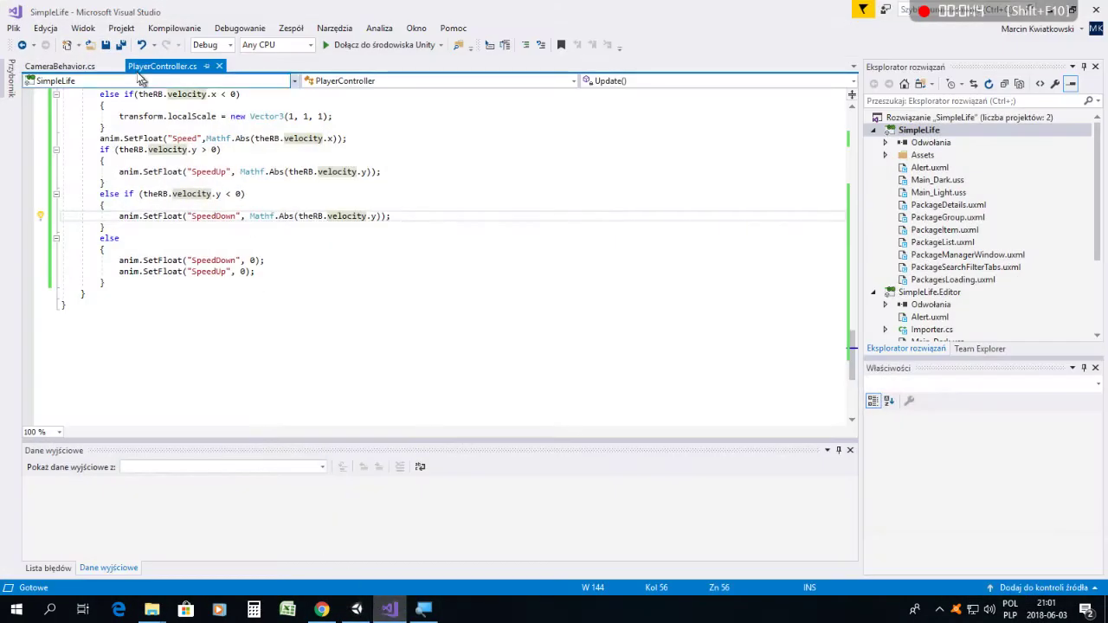
Look over the CameraBehavior follow code, then show the top of PlayerController.cs.
click(61, 65)
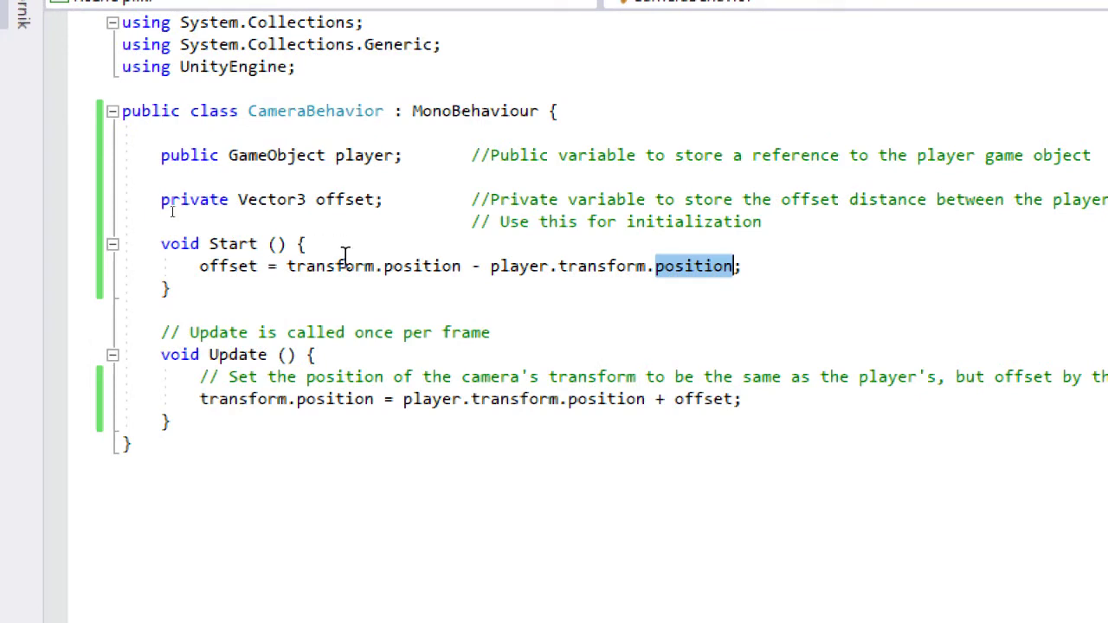
click(345, 258)
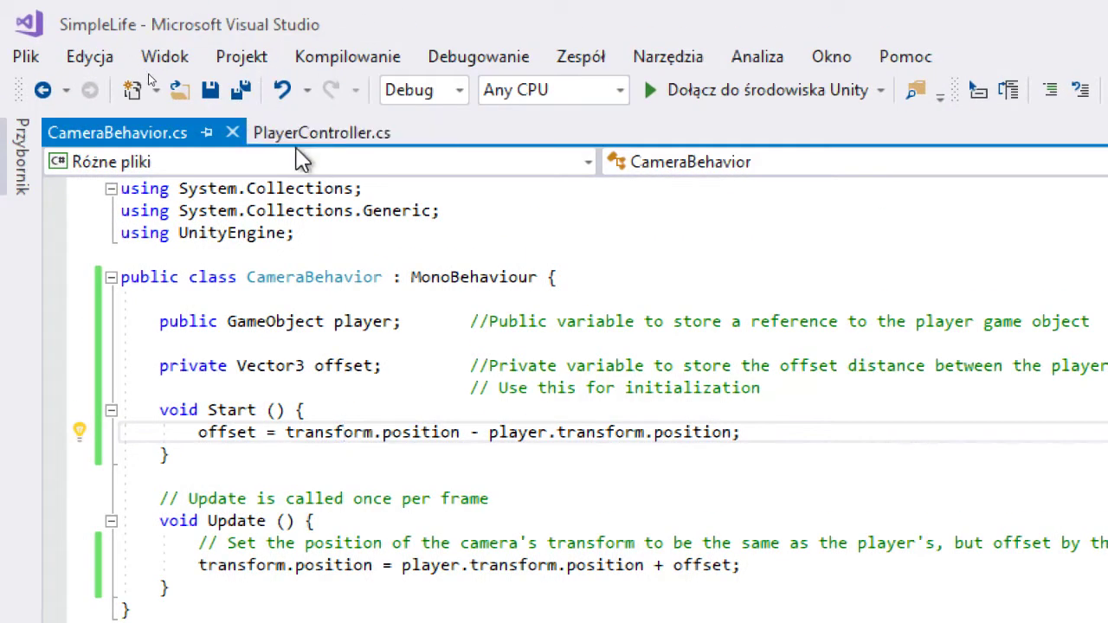
click(309, 137)
scroll(446, 329, up, 6)
scroll(459, 355, up, 5)
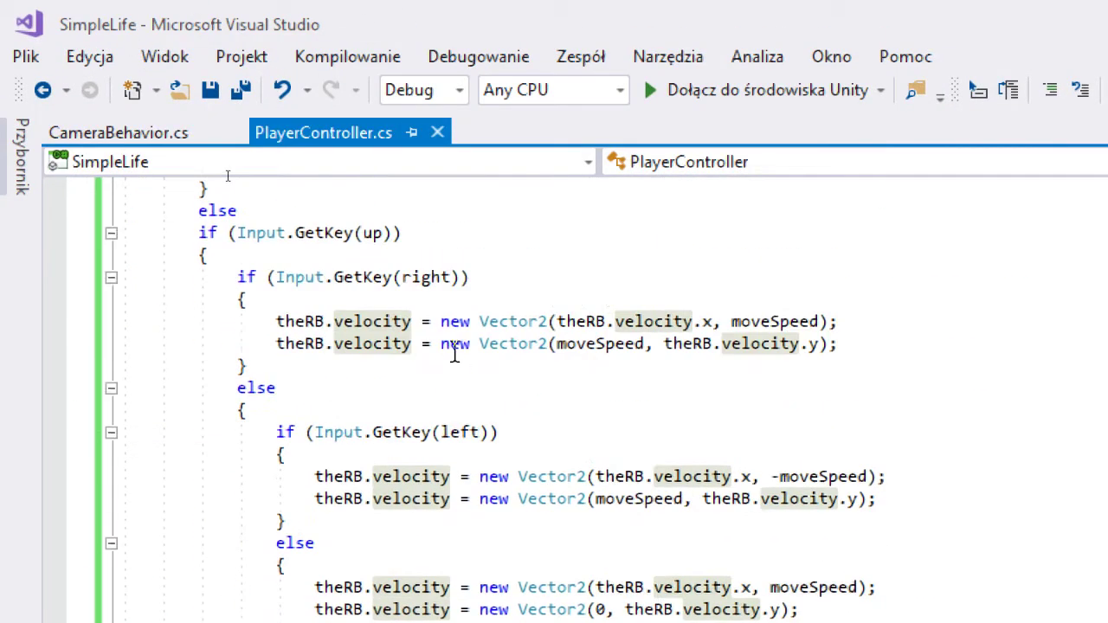
scroll(458, 341, up, 5)
scroll(467, 359, up, 5)
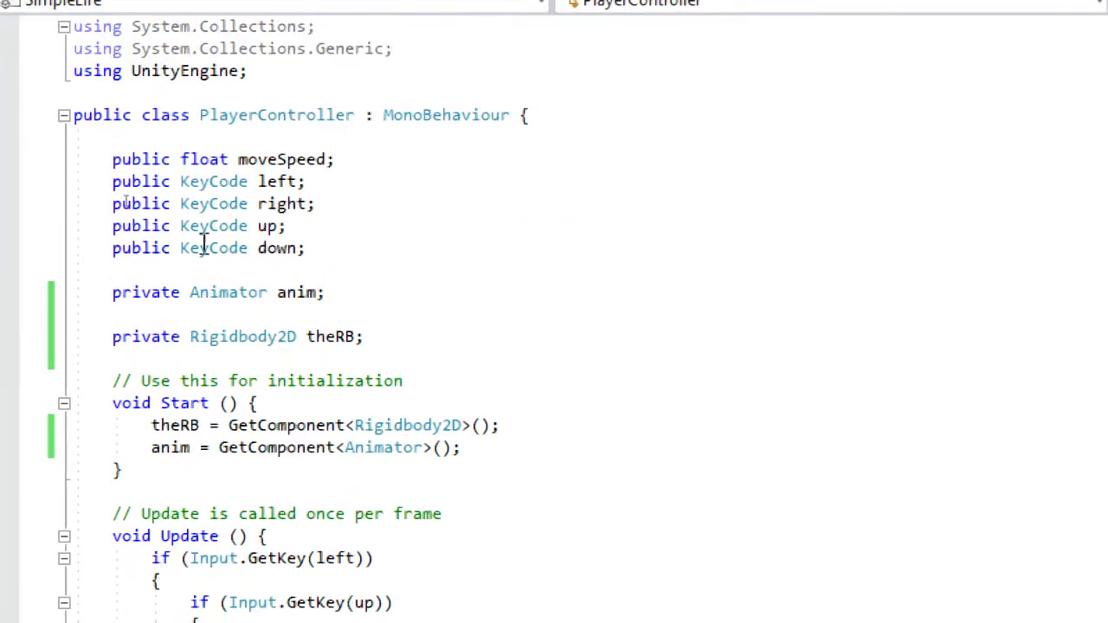
Review the moveSpeed variable, the left/right/down/up key fields and the GetKey(up) velocity line.
double_click(331, 322)
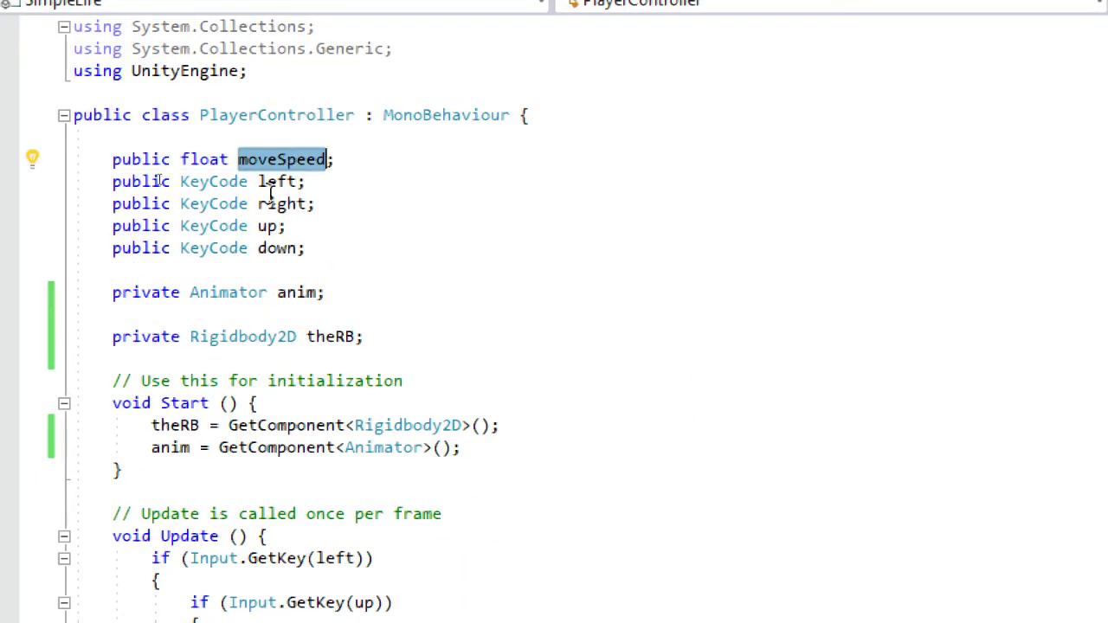
click(276, 182)
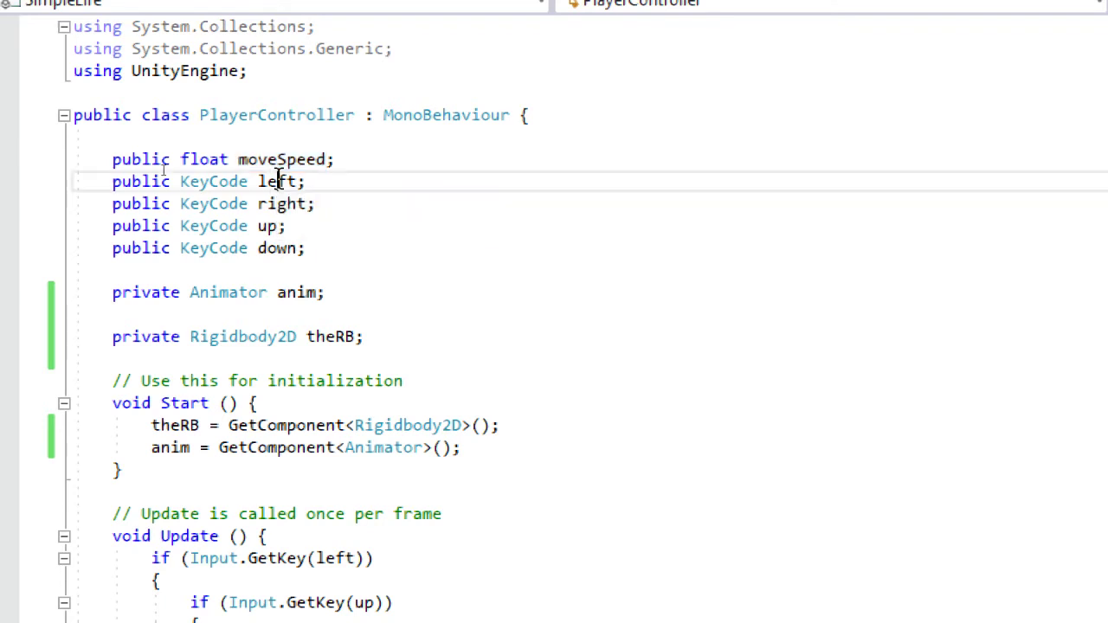
click(280, 205)
click(269, 247)
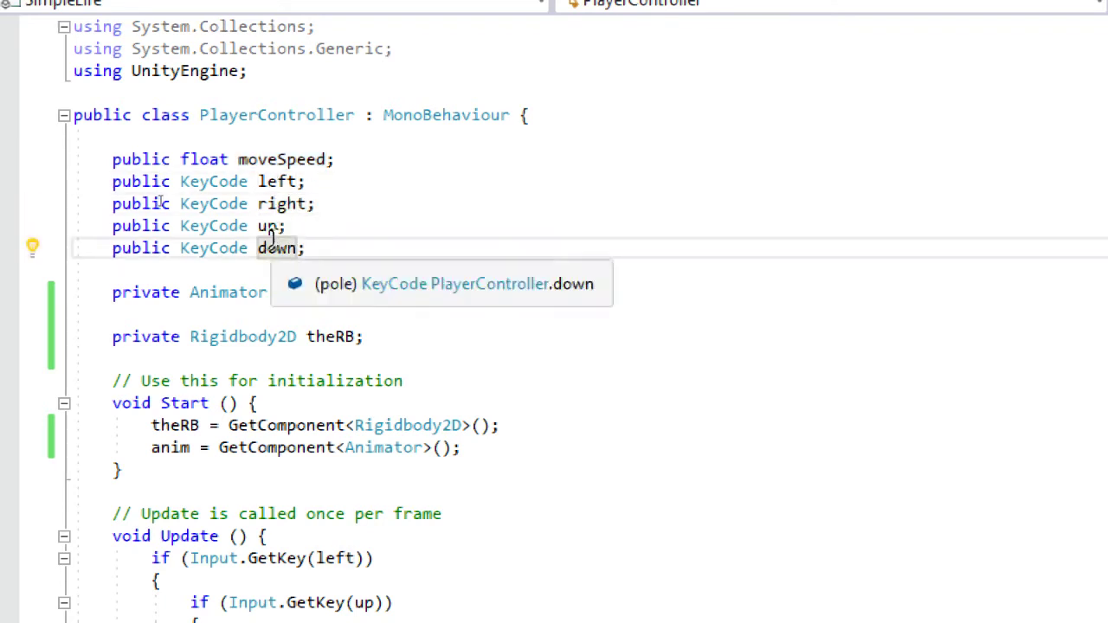
click(269, 225)
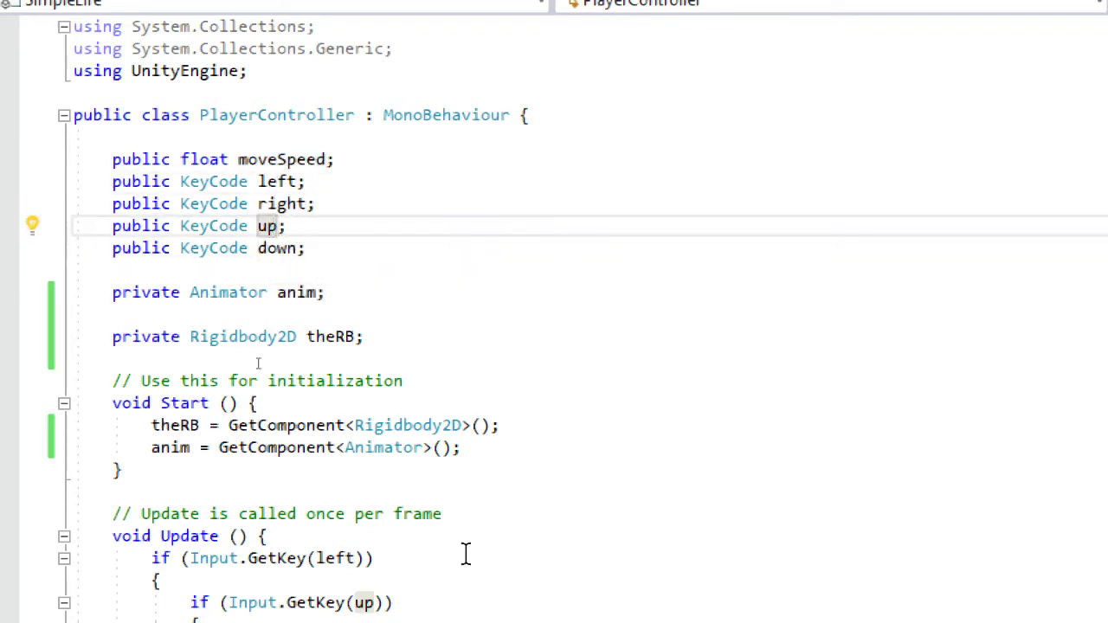
scroll(396, 263, down, 3)
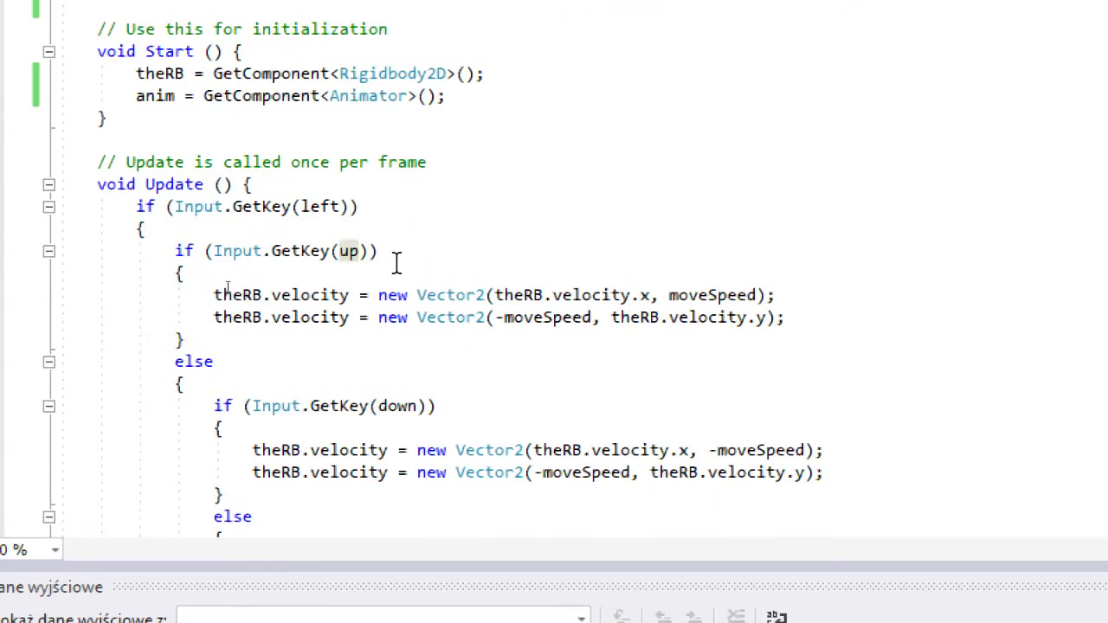
click(303, 251)
click(615, 297)
Scroll to the anim.SetFloat lines feeding horizontal velocity to the Speed parameter.
scroll(549, 340, down, 4)
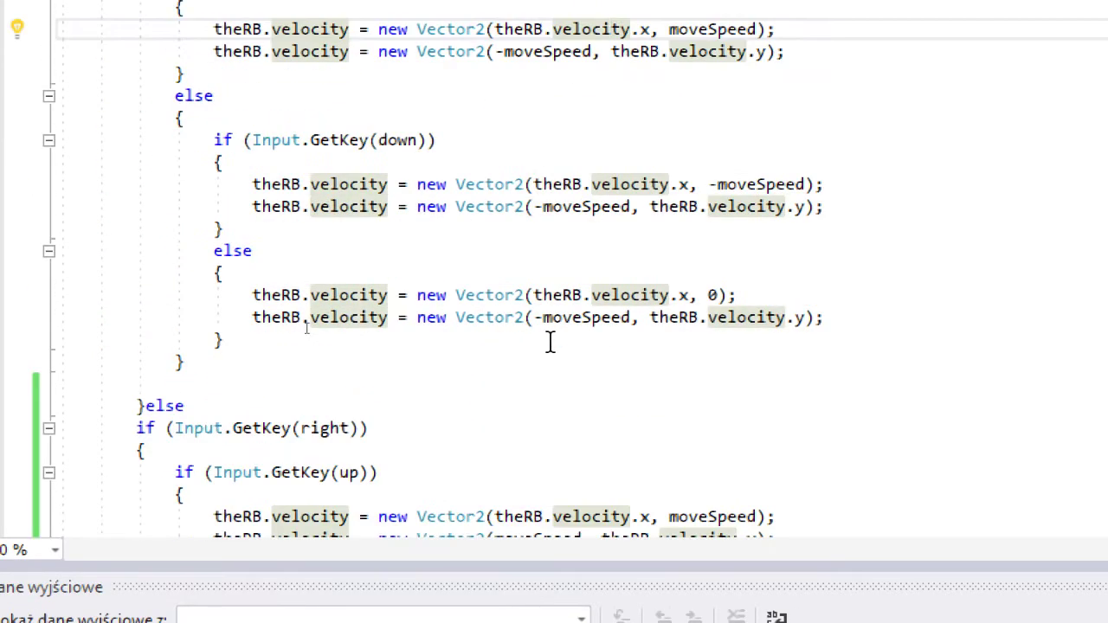
scroll(548, 340, down, 4)
scroll(548, 340, down, 4)
scroll(549, 340, down, 1)
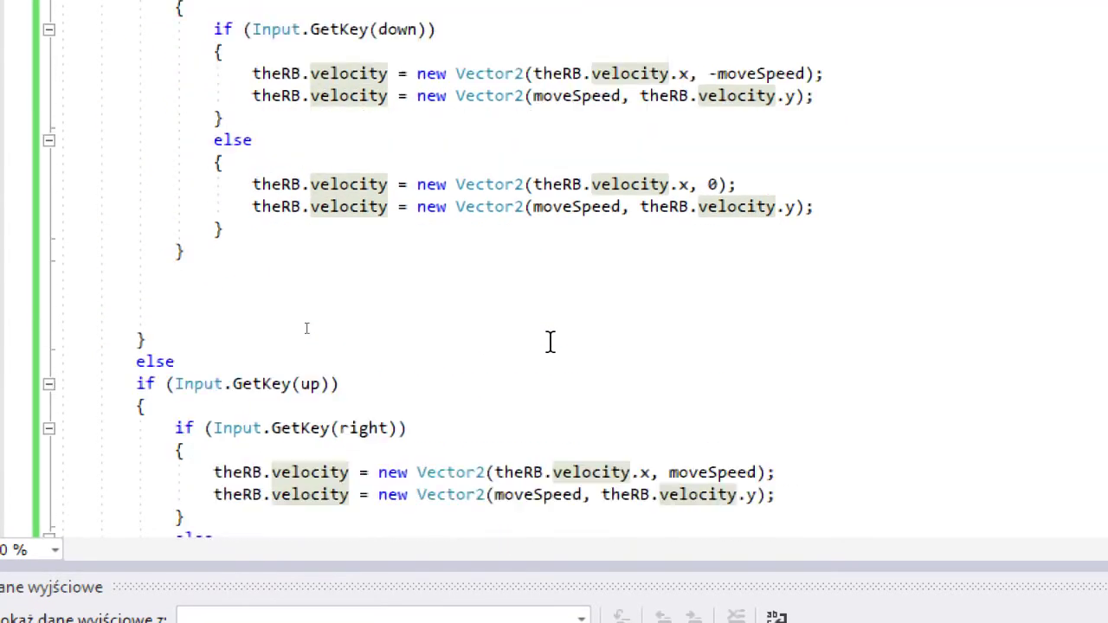
scroll(549, 340, down, 4)
scroll(548, 340, down, 5)
scroll(549, 340, down, 5)
scroll(549, 341, down, 4)
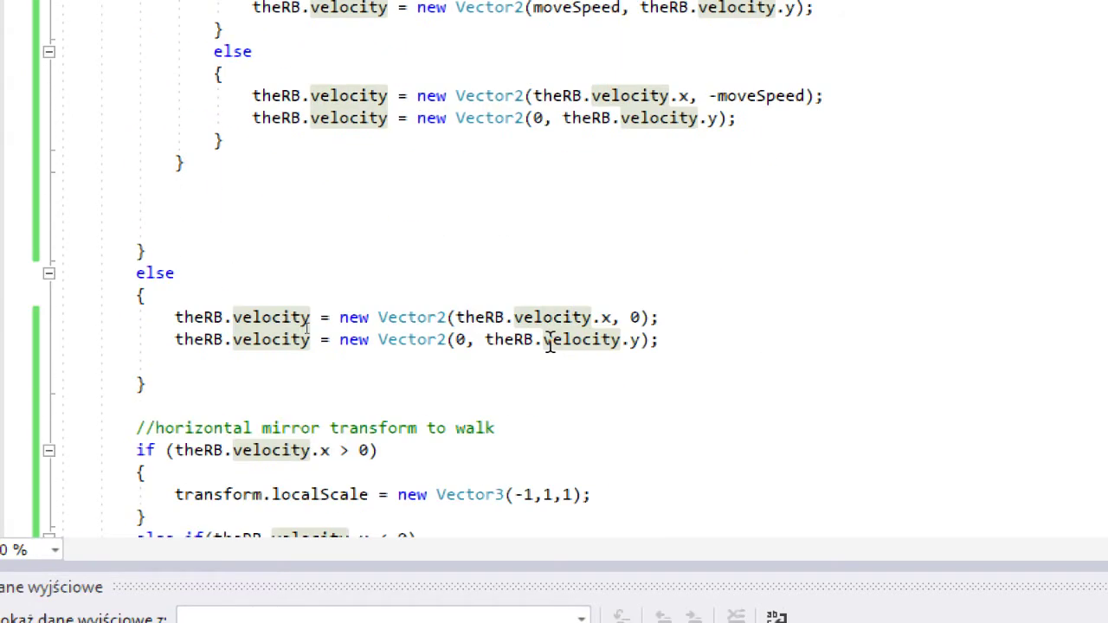
scroll(549, 340, down, 3)
scroll(549, 341, down, 3)
click(257, 232)
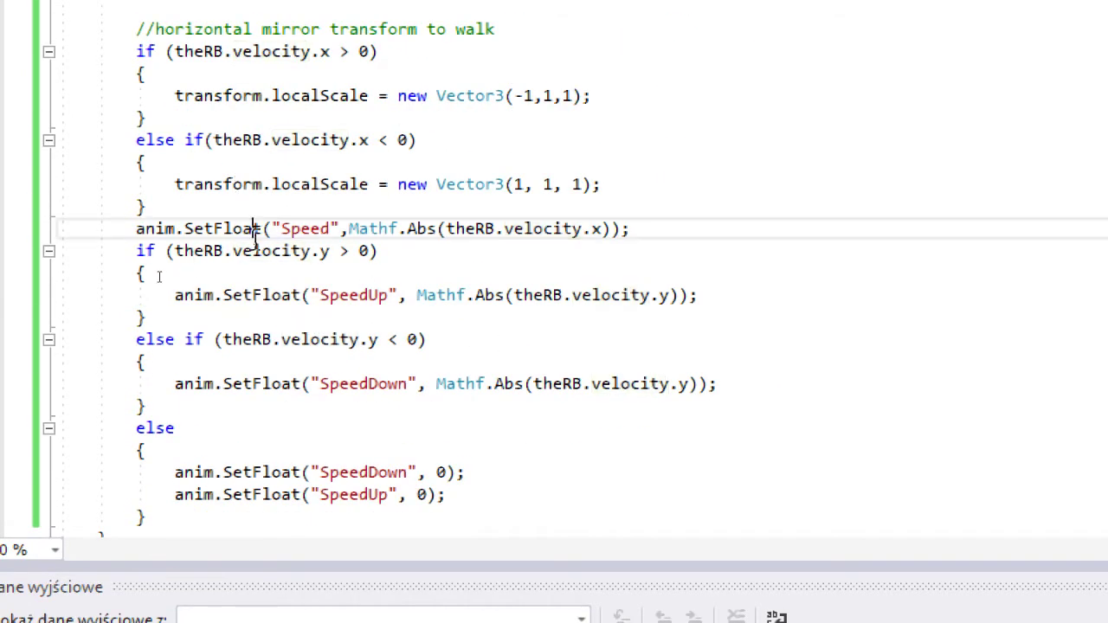
click(311, 237)
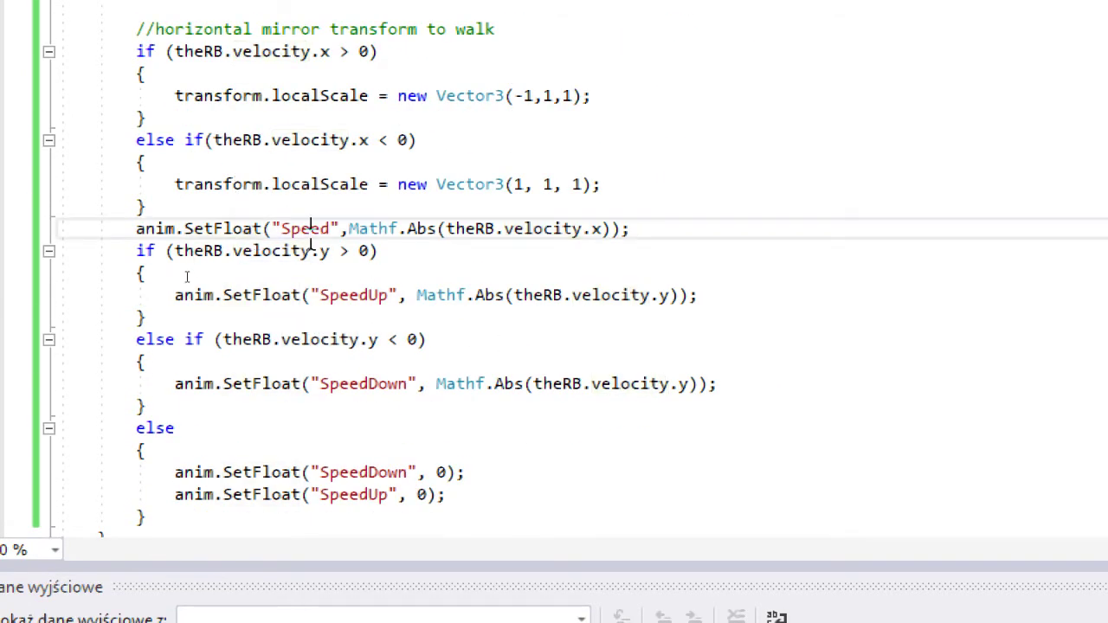
click(476, 227)
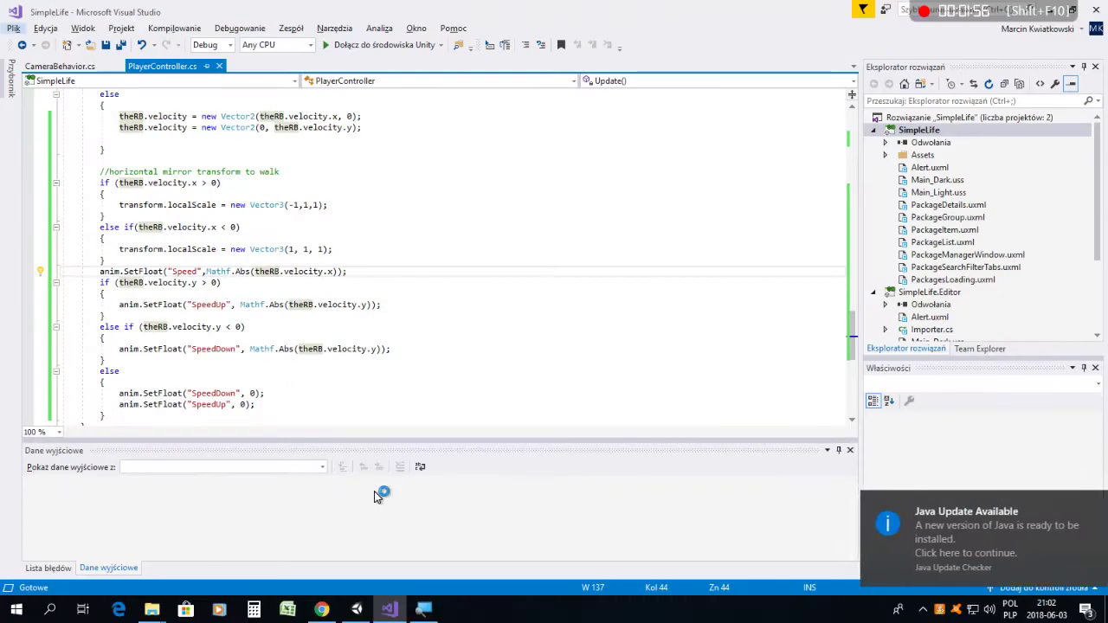
In Unity, select the player and show its Animator state graph.
click(353, 613)
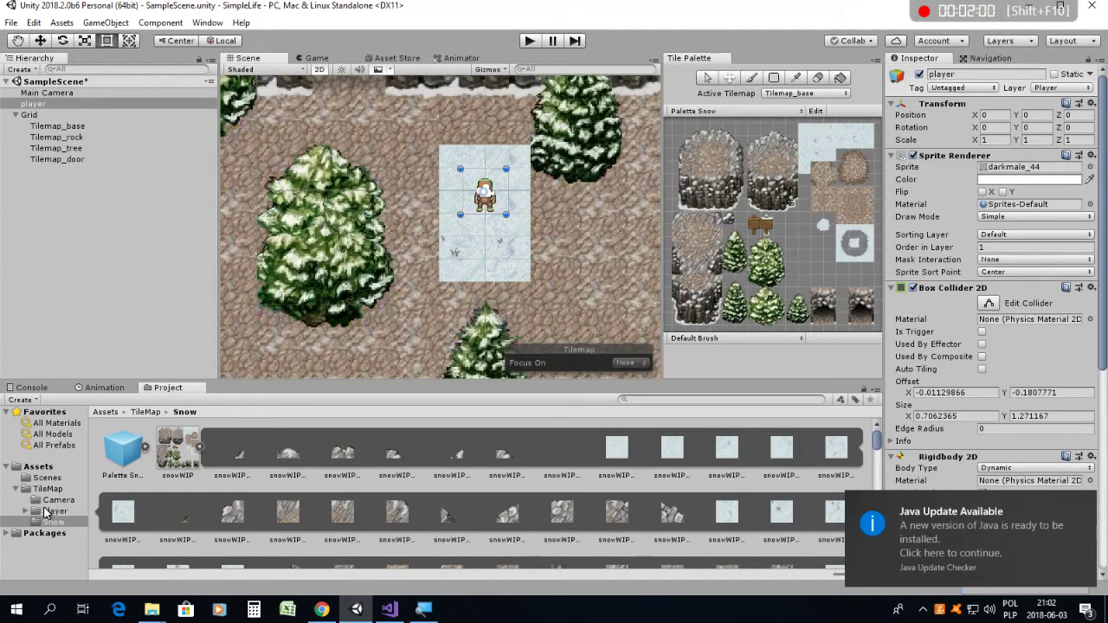
click(102, 387)
click(33, 103)
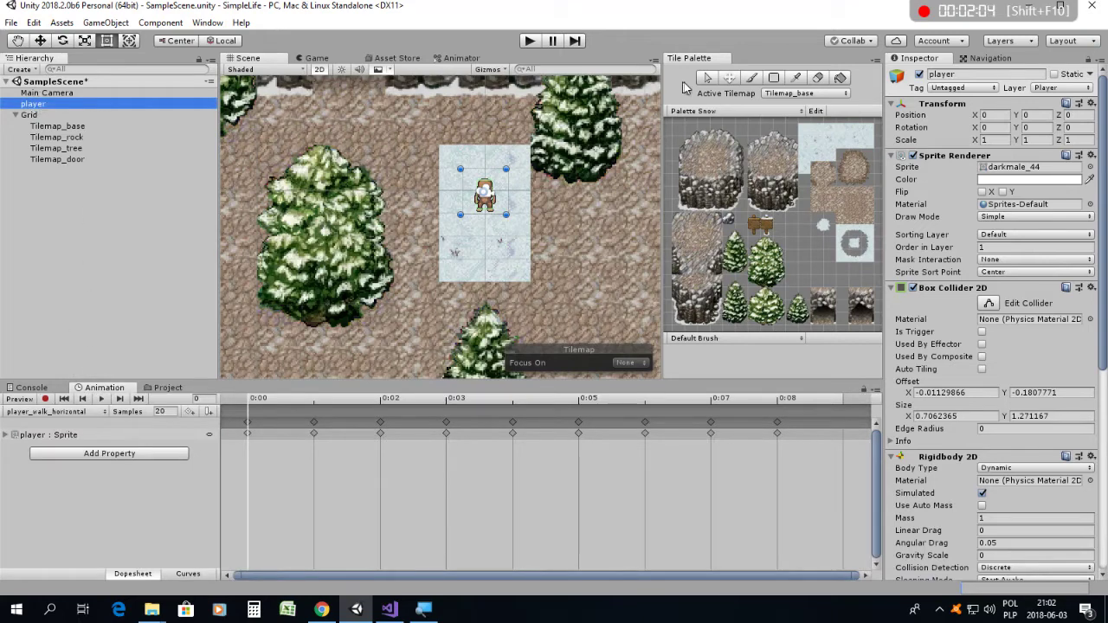
click(459, 58)
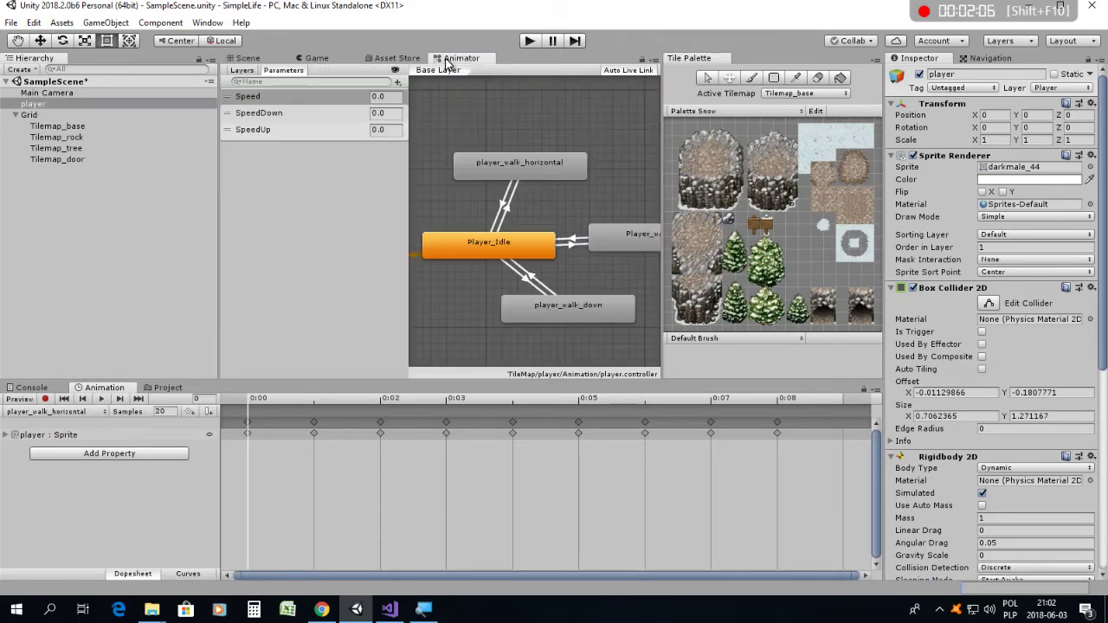
scroll(550, 216, down, 5)
scroll(552, 231, up, 5)
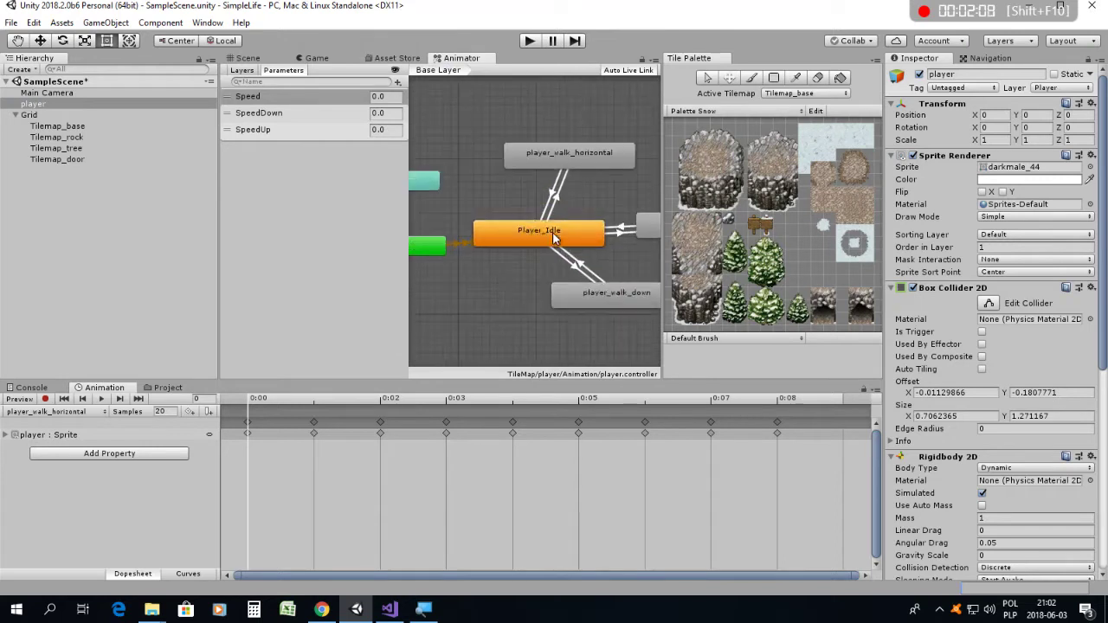
scroll(523, 244, up, 2)
scroll(563, 249, down, 2)
scroll(634, 258, up, 3)
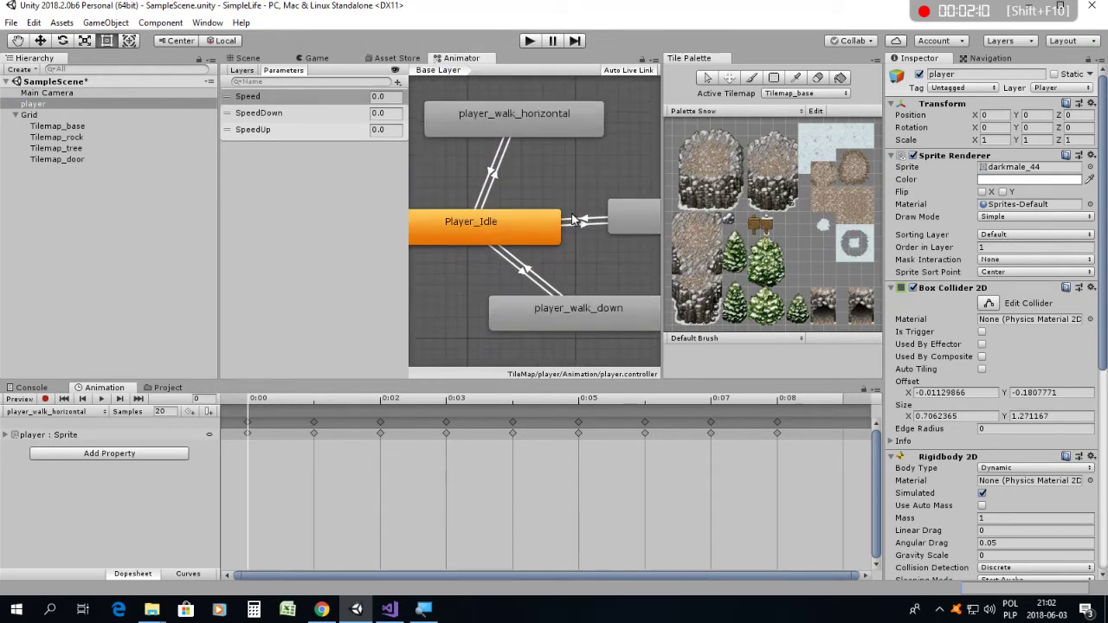
Inspect the player_walk_horizontal and Player_walk_up state settings in the Animator.
click(523, 123)
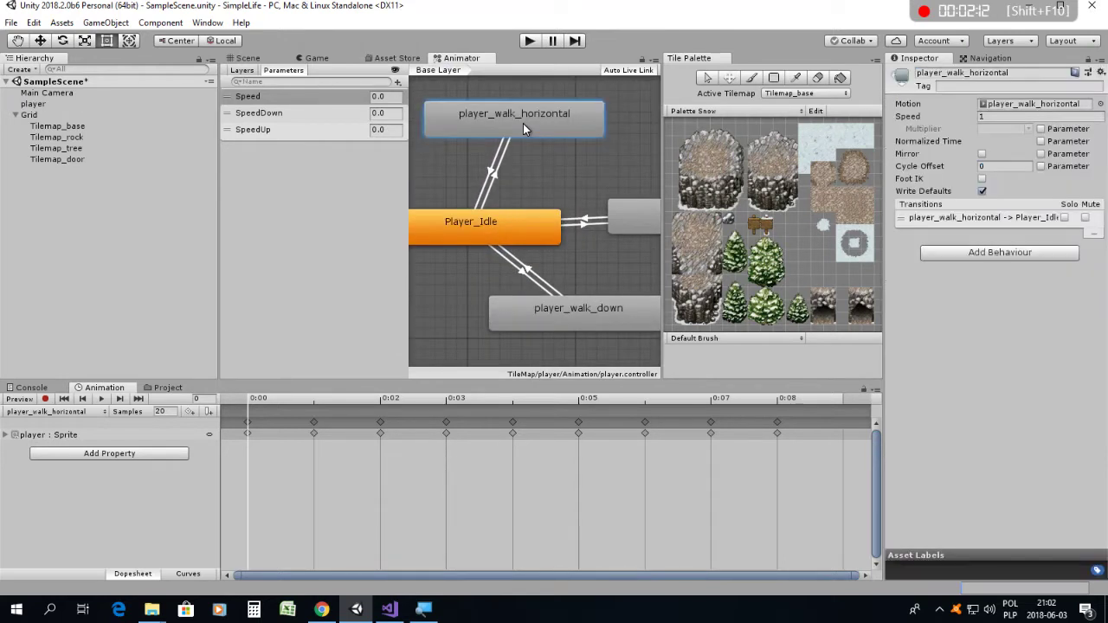
scroll(507, 215, down, 1)
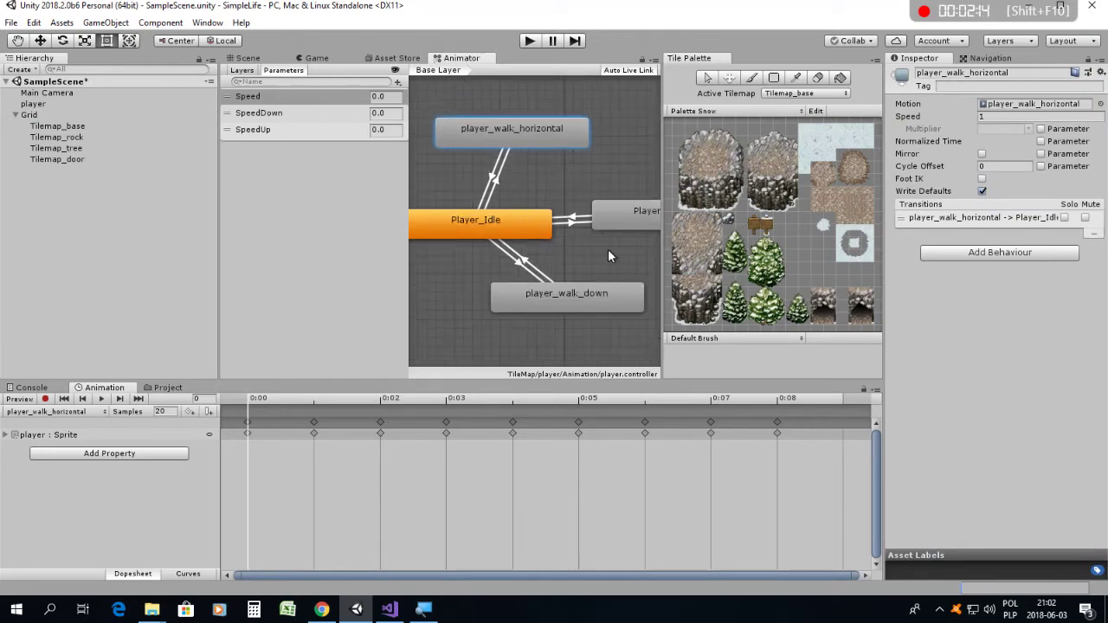
scroll(492, 223, down, 1)
click(612, 221)
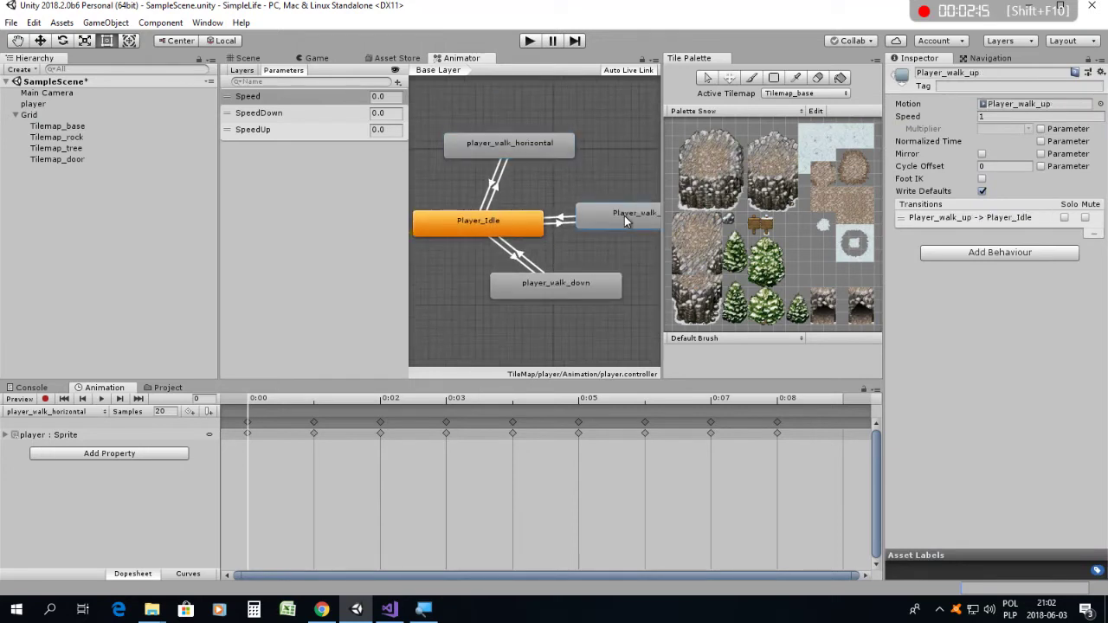
click(528, 144)
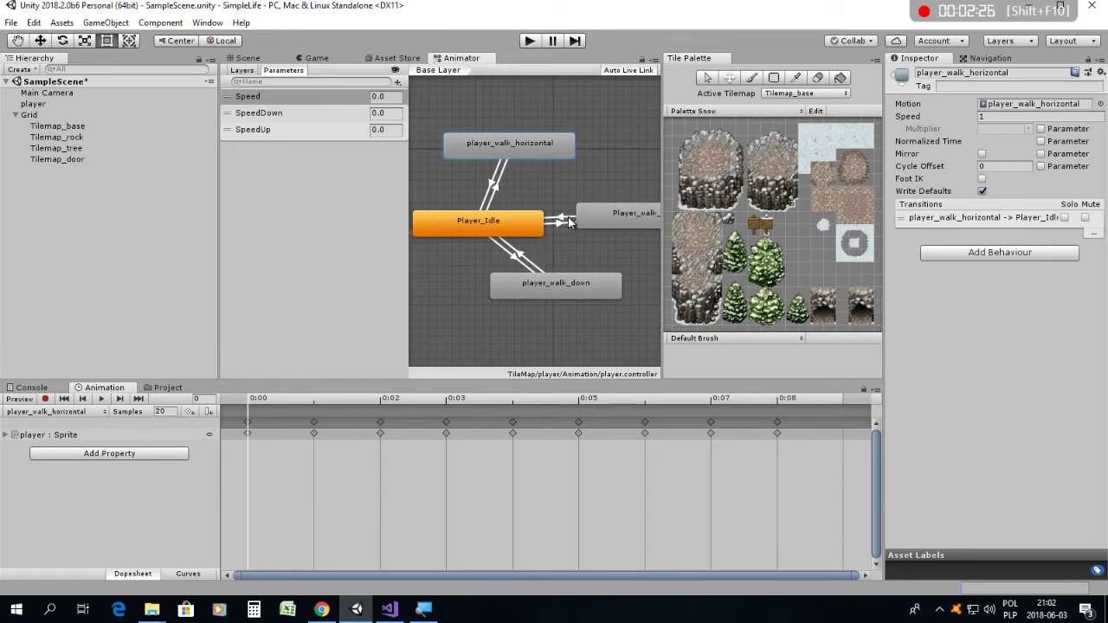
click(611, 219)
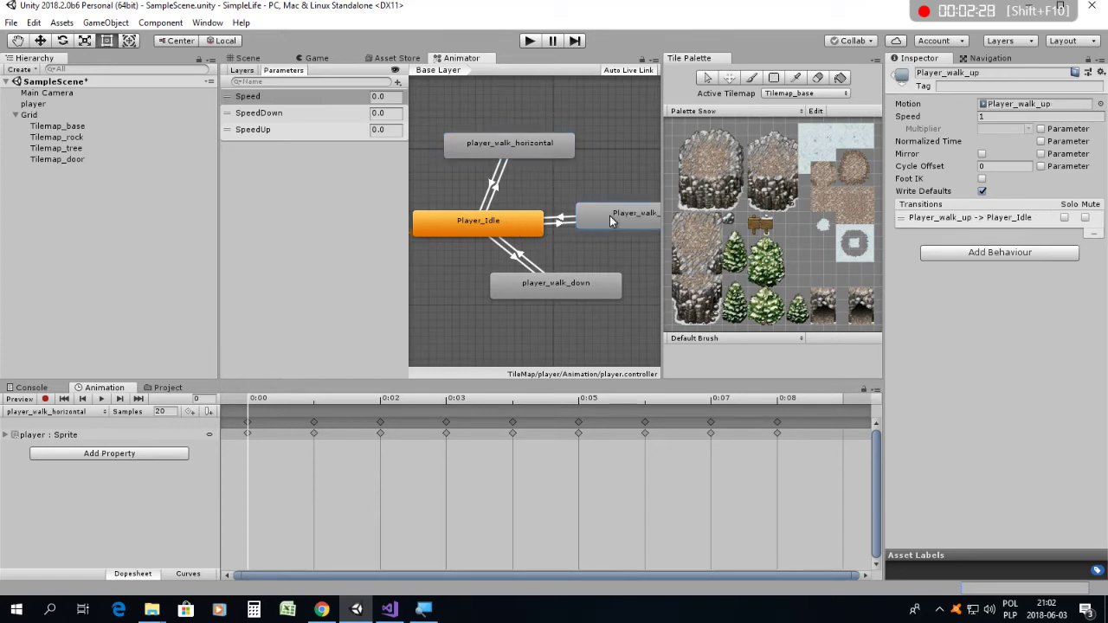
click(389, 610)
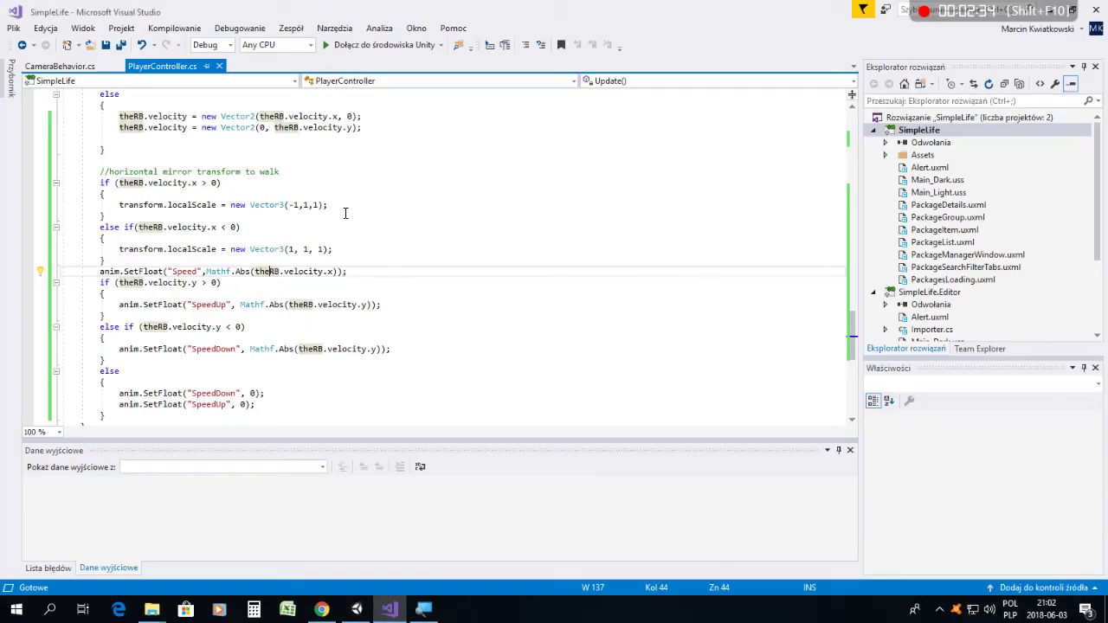
Scroll back up through the velocity blocks, then bring the Chrome tutorial video forward.
scroll(328, 278, down, 4)
scroll(326, 290, up, 6)
scroll(333, 310, up, 5)
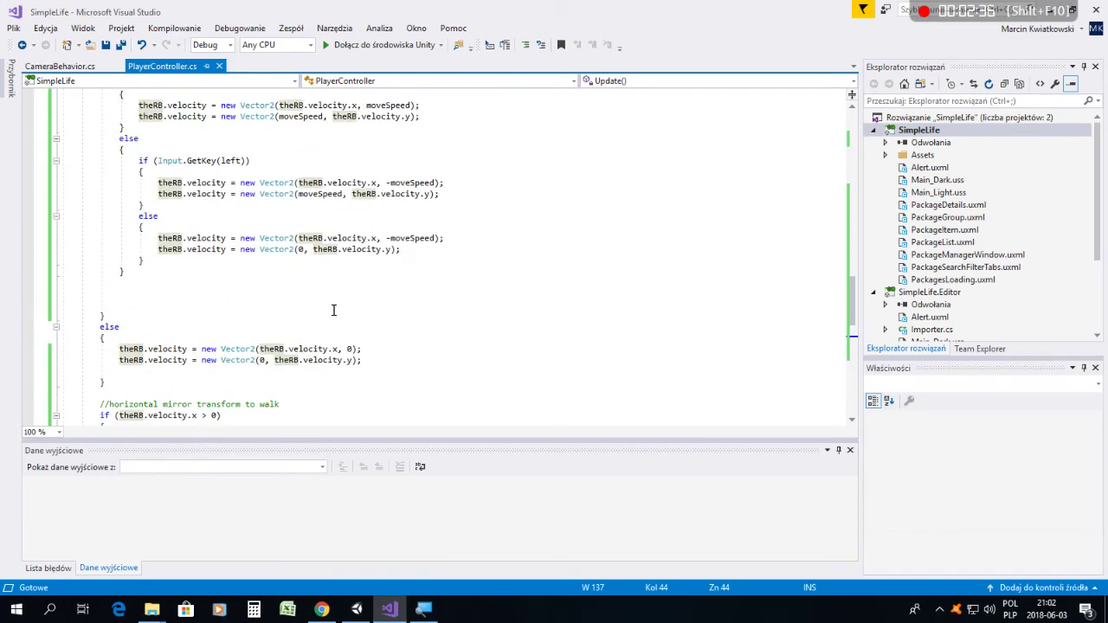
click(321, 609)
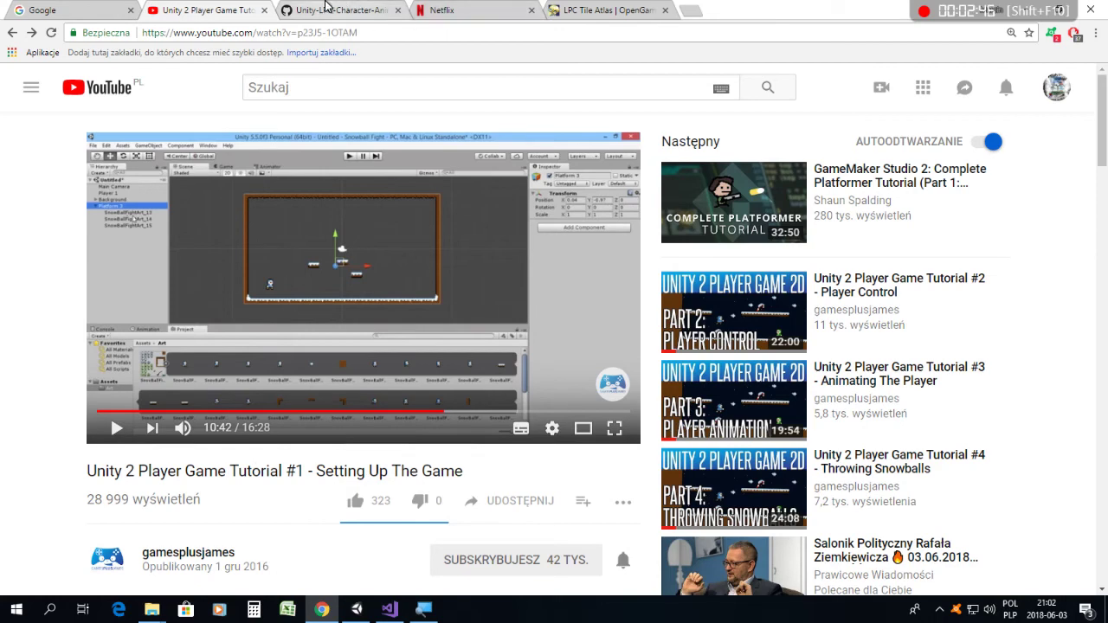
Switch Chrome to the LPC Tile Atlas OpenGameArt tab and check the hidden tray icons.
click(553, 13)
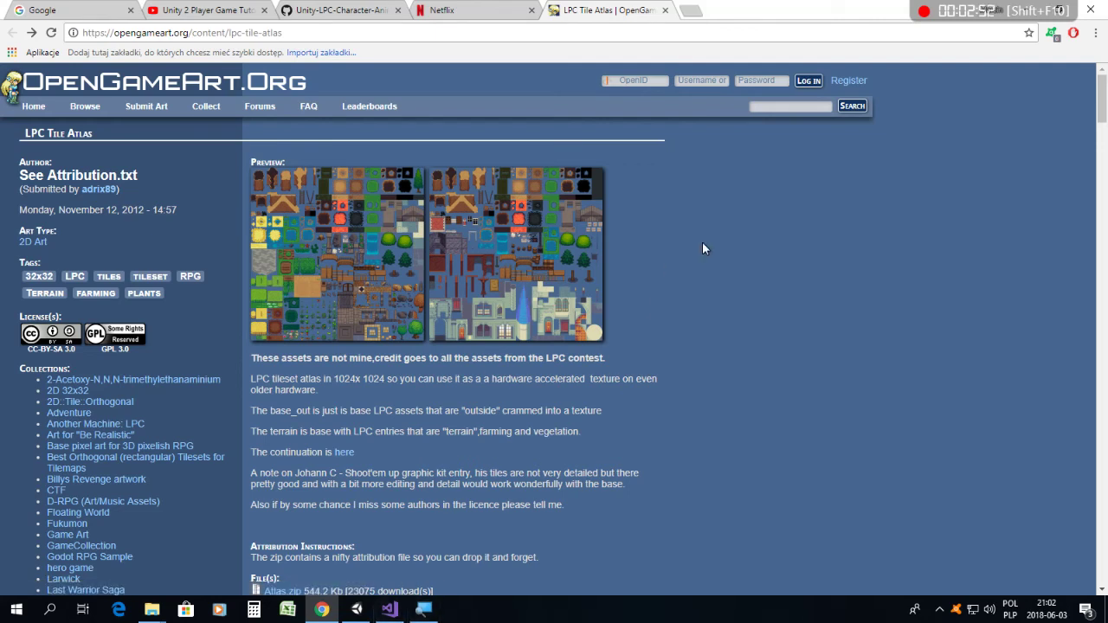
click(938, 615)
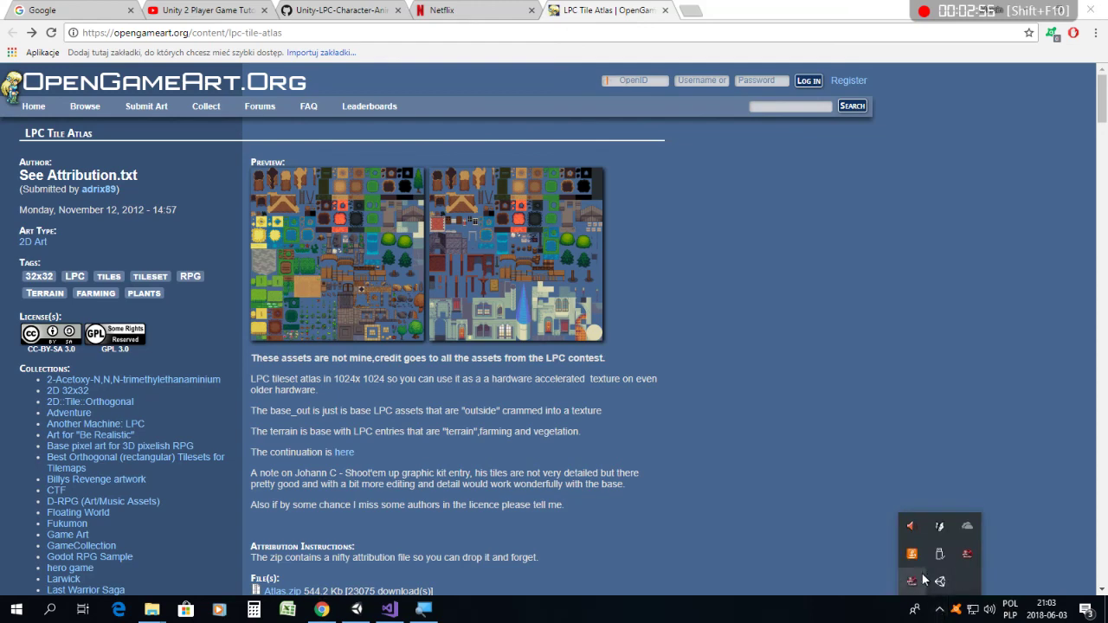
click(940, 527)
mouse_move(1031, 48)
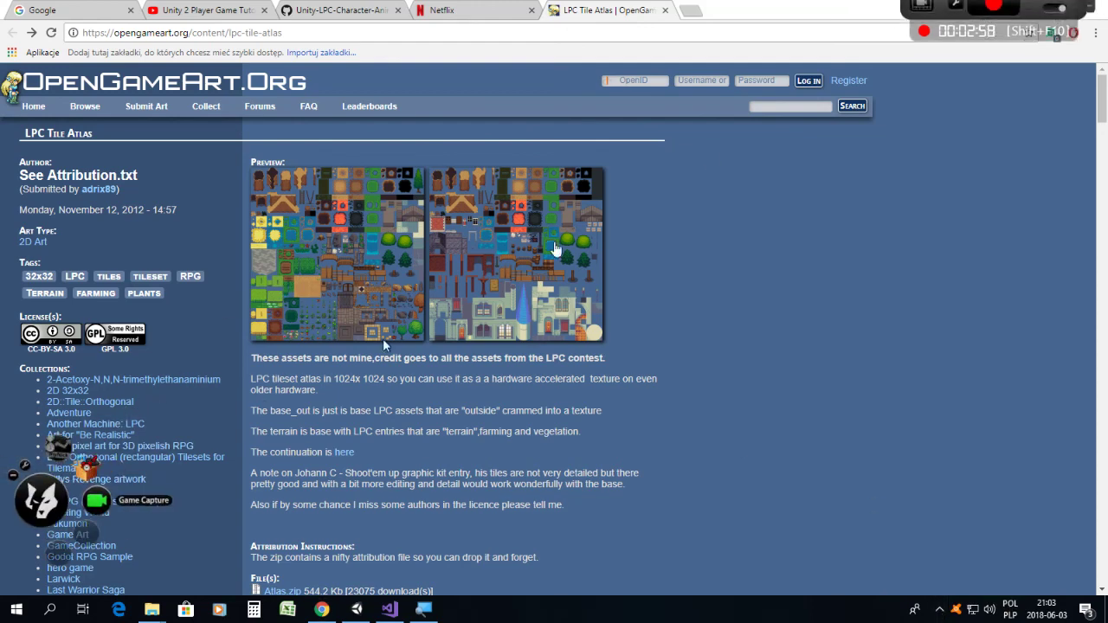